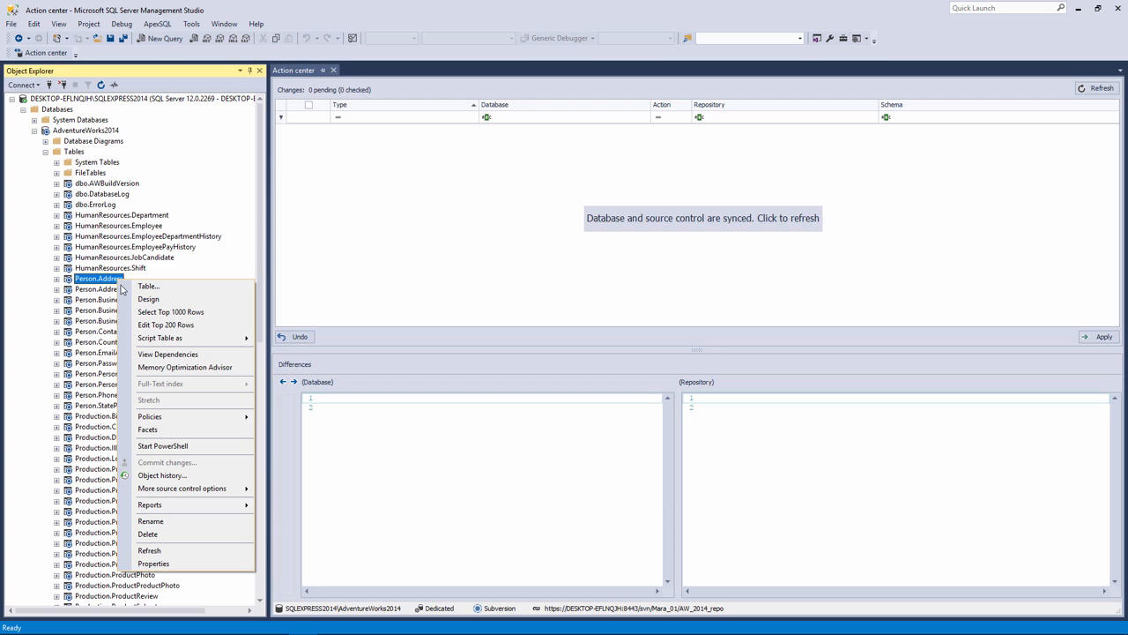
- Link the static data of the Person.Address table in AdventureWorks2014 to source control
{"action": "mouse_move", "coordinate": [234, 496]}
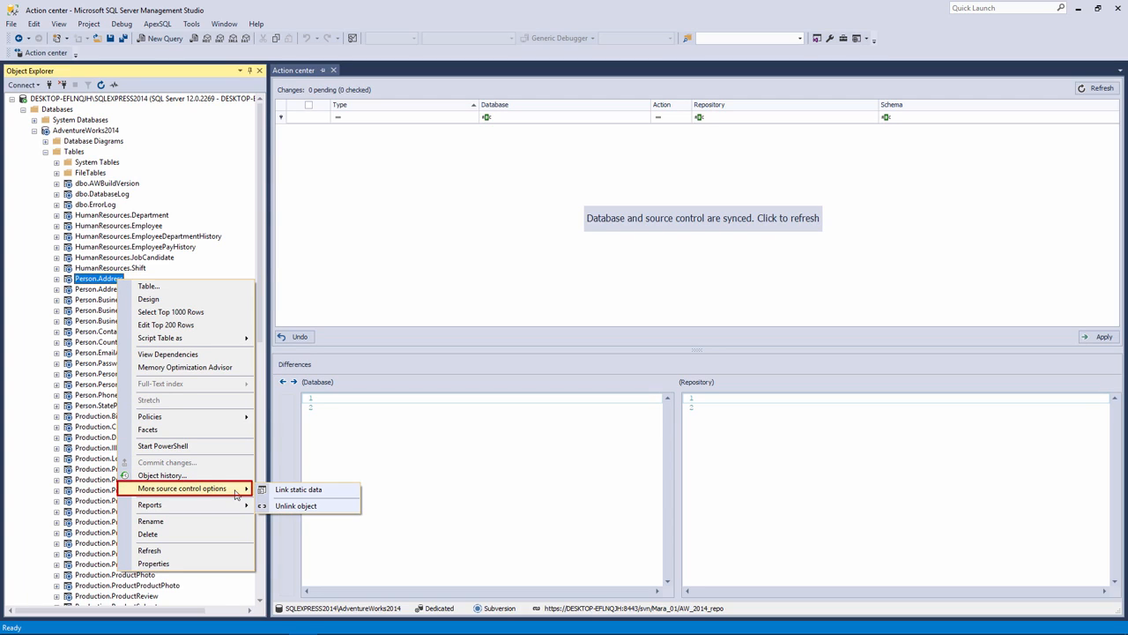
{"action": "left_click", "coordinate": [301, 491]}
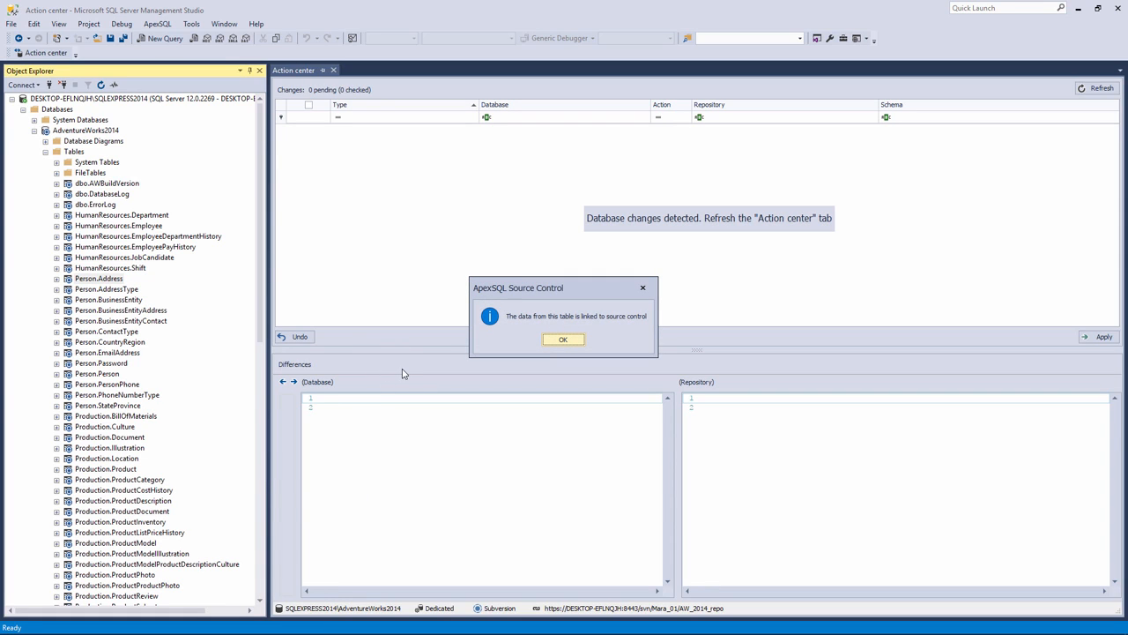
{"action": "left_click", "coordinate": [564, 340]}
- Open the static data list for the AdventureWorks2014 database
{"action": "left_click", "coordinate": [113, 130]}
{"action": "right_click", "coordinate": [115, 132]}
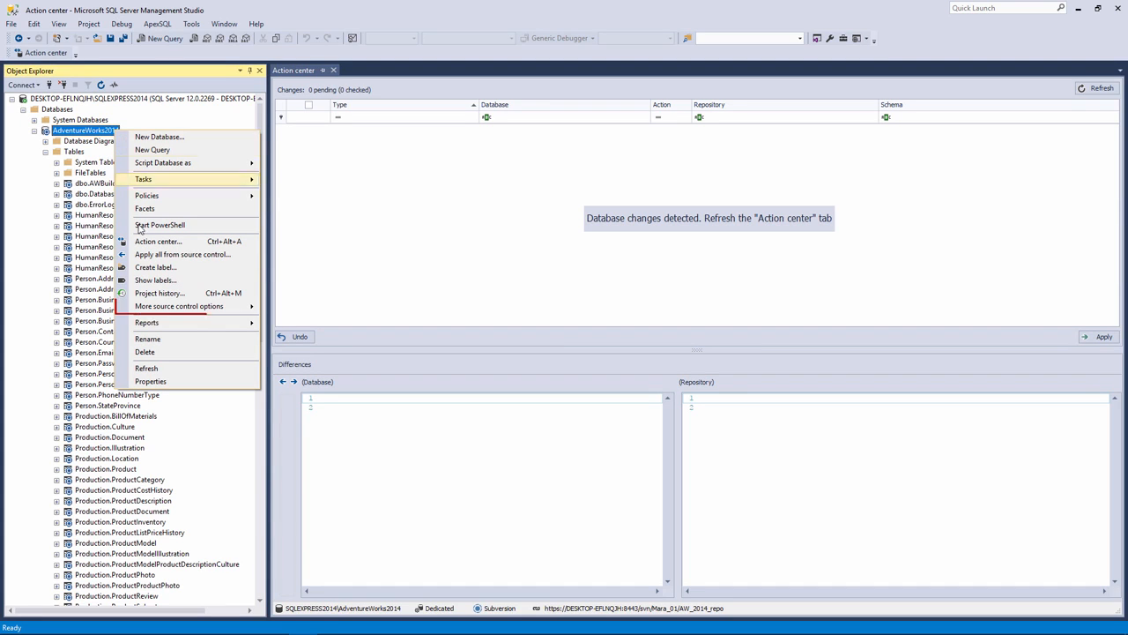
{"action": "mouse_move", "coordinate": [163, 310]}
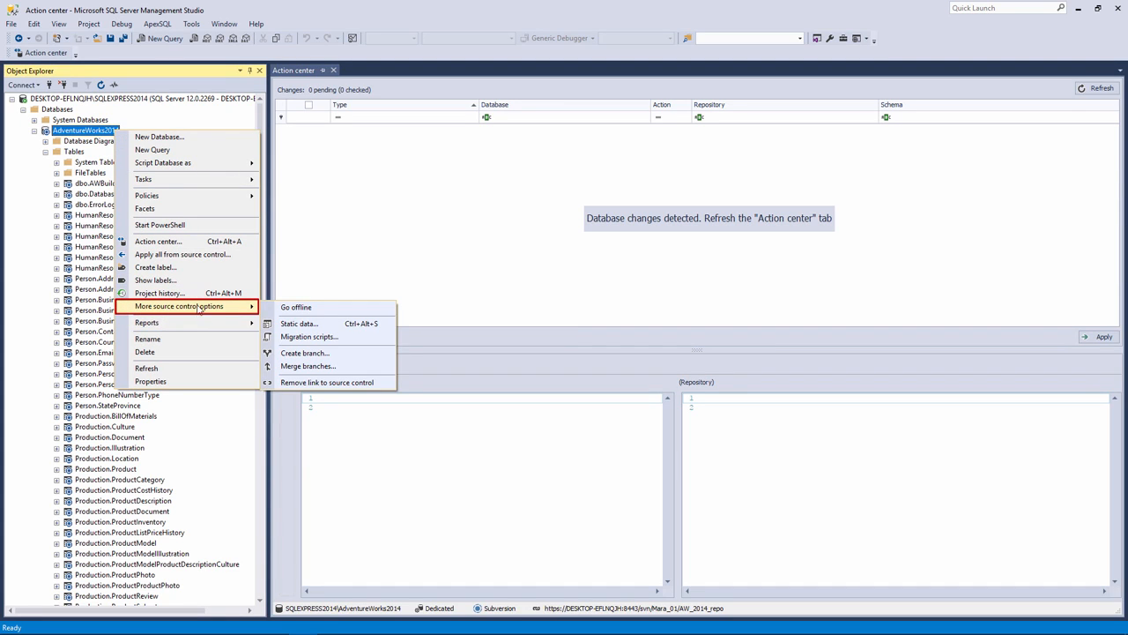
{"action": "left_click", "coordinate": [336, 325]}
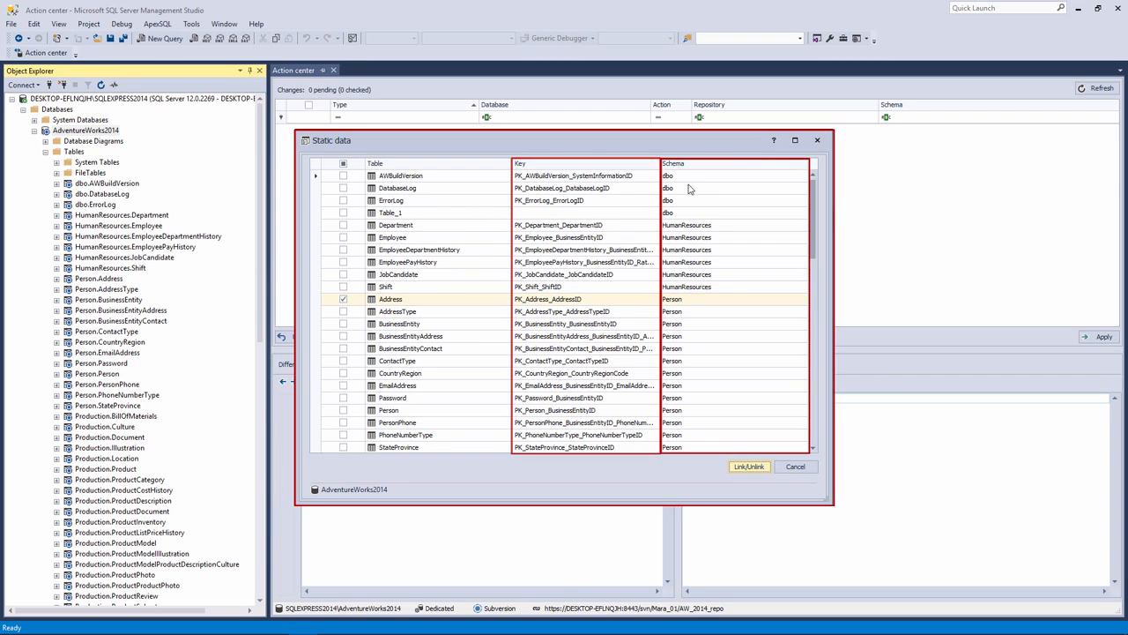
- Filter the static data list to the Address table and clear that filter again
{"action": "left_click", "coordinate": [509, 164]}
{"action": "left_click", "coordinate": [521, 228]}
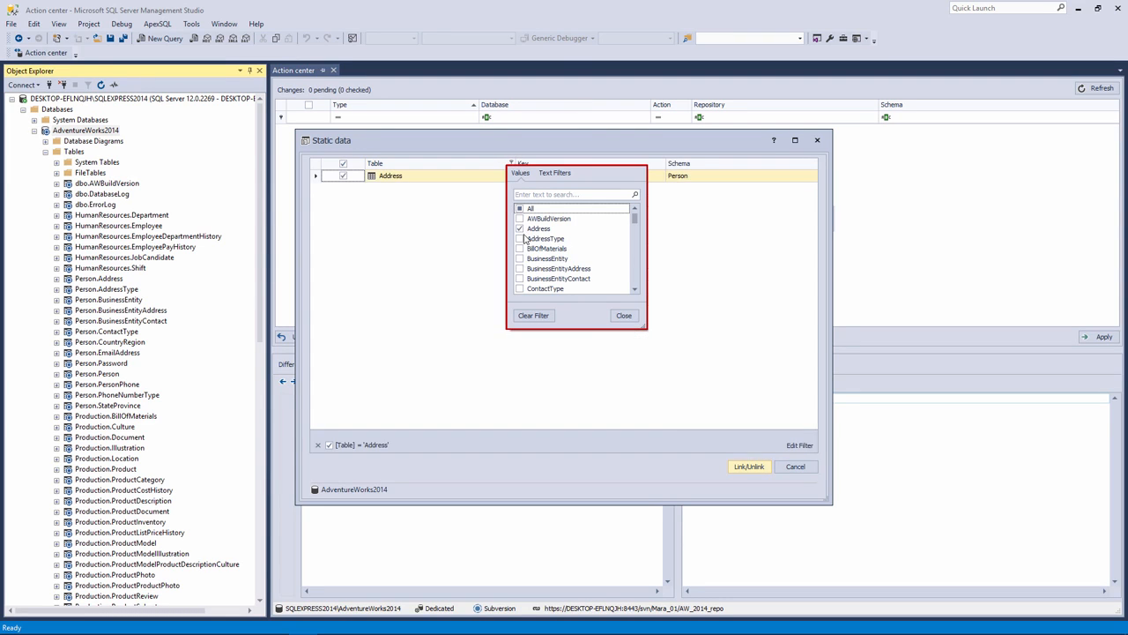
{"action": "left_click", "coordinate": [533, 314]}
{"action": "left_click", "coordinate": [481, 225]}
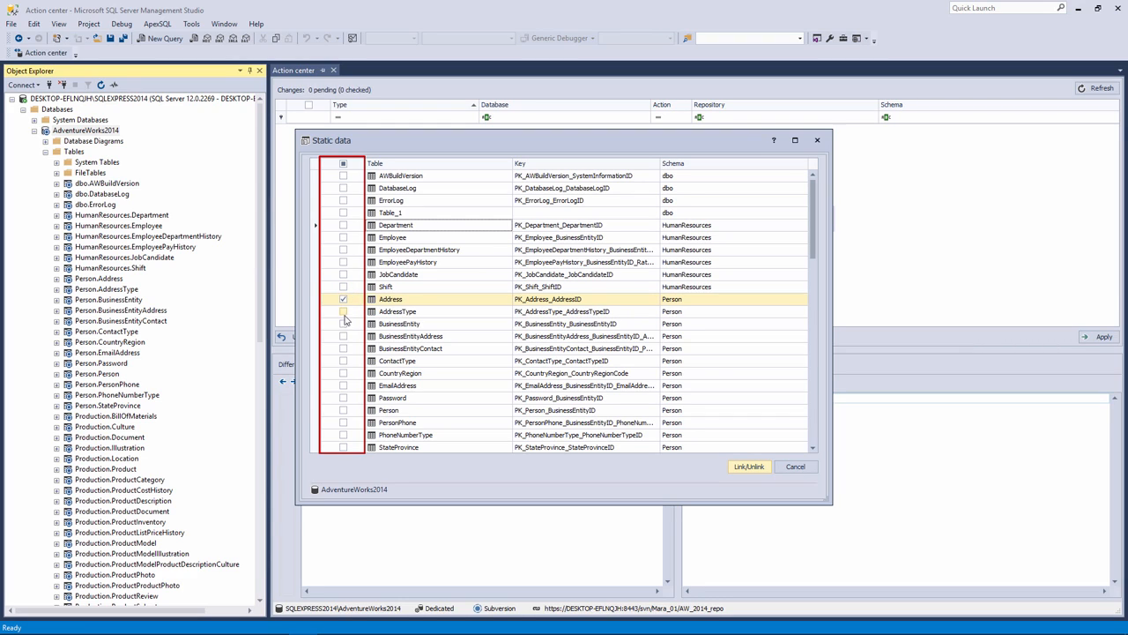
- Link the static data of AddressType and BusinessEntityAddress along with Address, and try to include Table_1 as well
{"action": "left_click", "coordinate": [343, 311]}
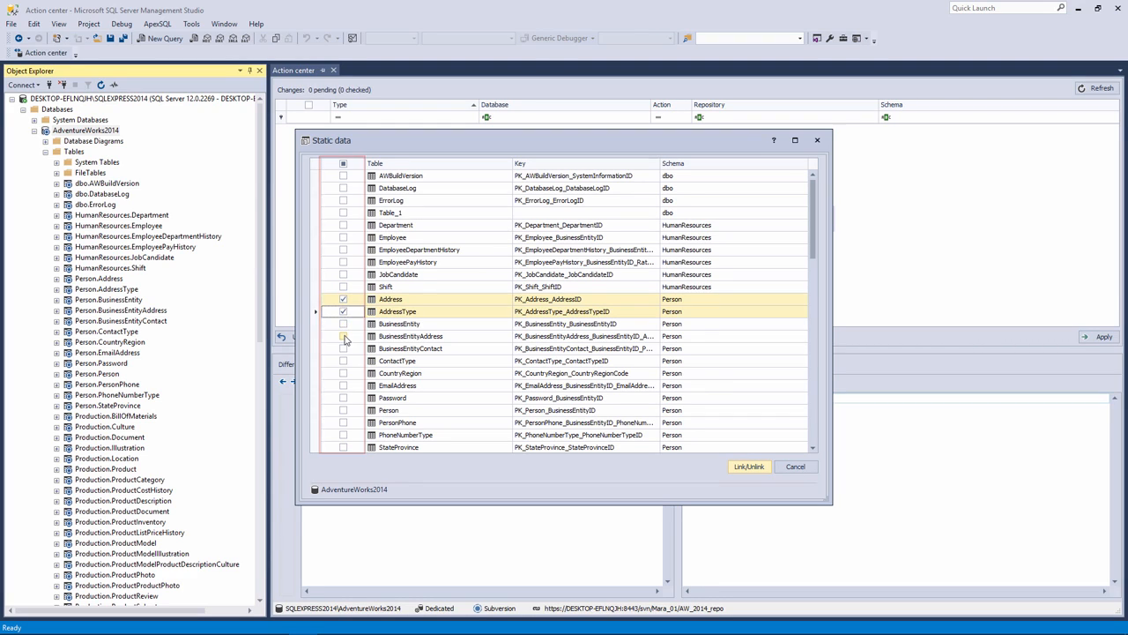
{"action": "left_click", "coordinate": [343, 336]}
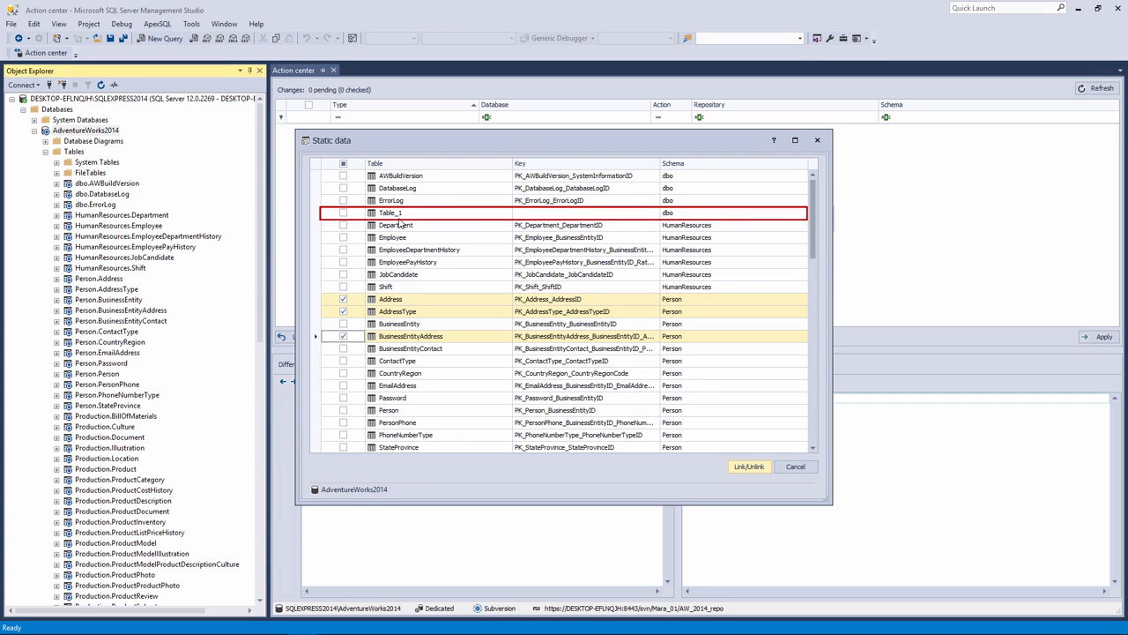
{"action": "left_click", "coordinate": [345, 213]}
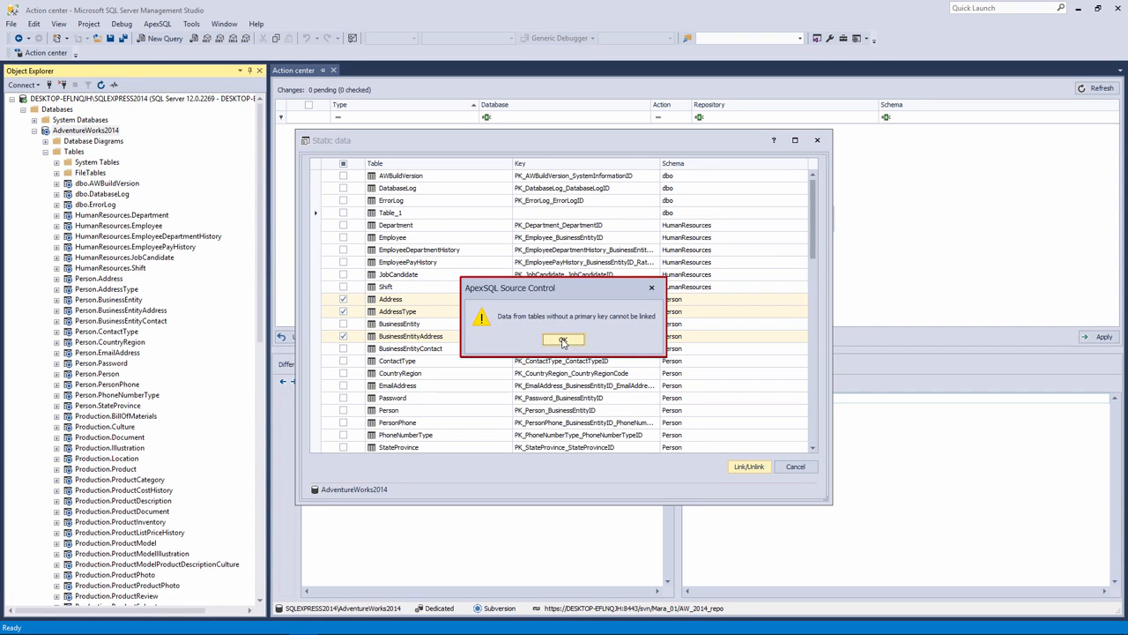
{"action": "left_click", "coordinate": [563, 340]}
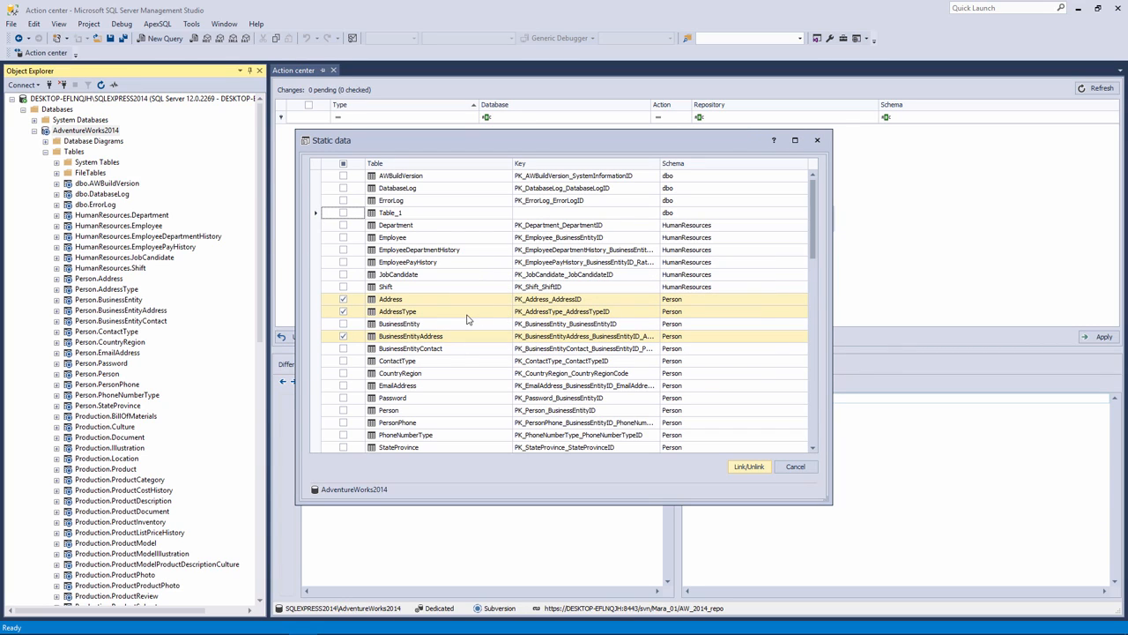
{"action": "left_click", "coordinate": [748, 467]}
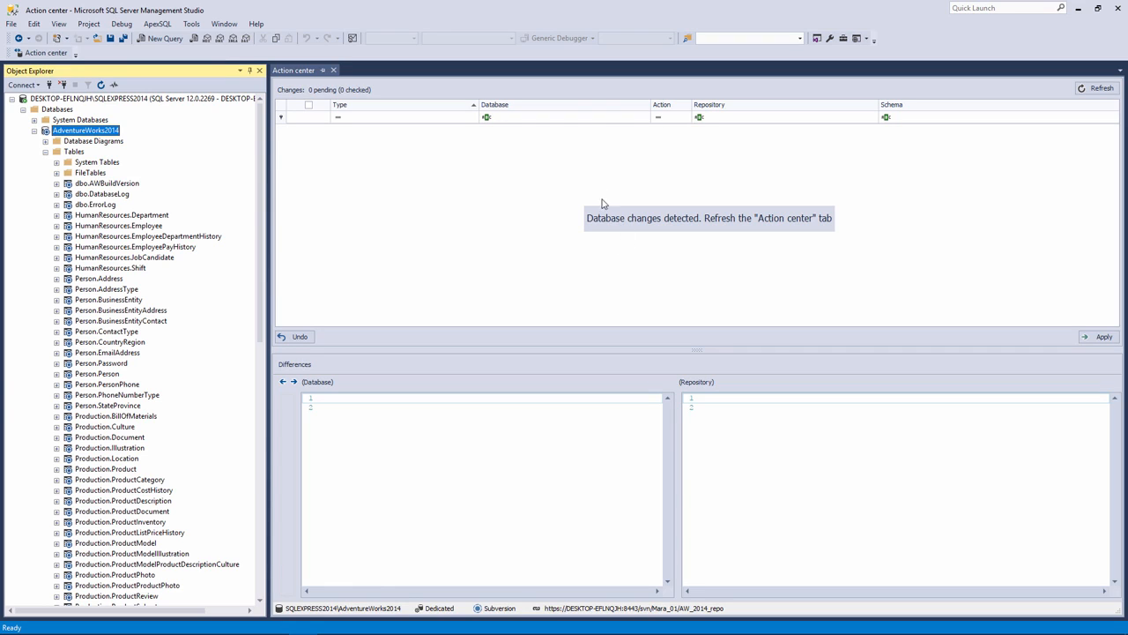
- Refresh the Action center and apply the Address, AddressType and BusinessEntityAddress static data changes to the repository
{"action": "left_click", "coordinate": [597, 95]}
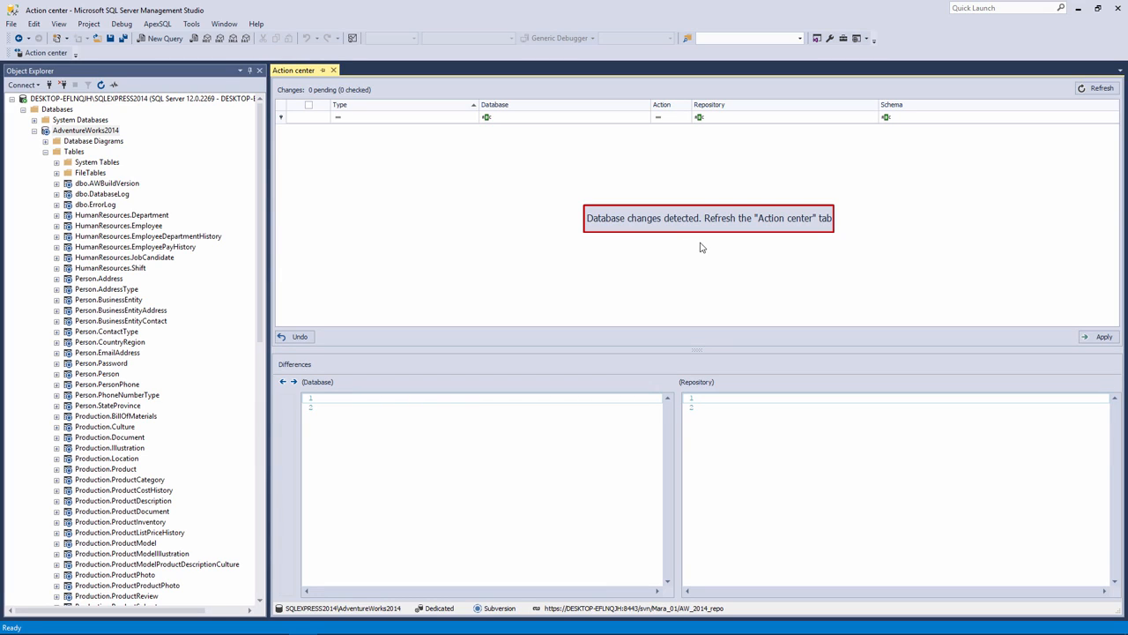
{"action": "left_click", "coordinate": [744, 223]}
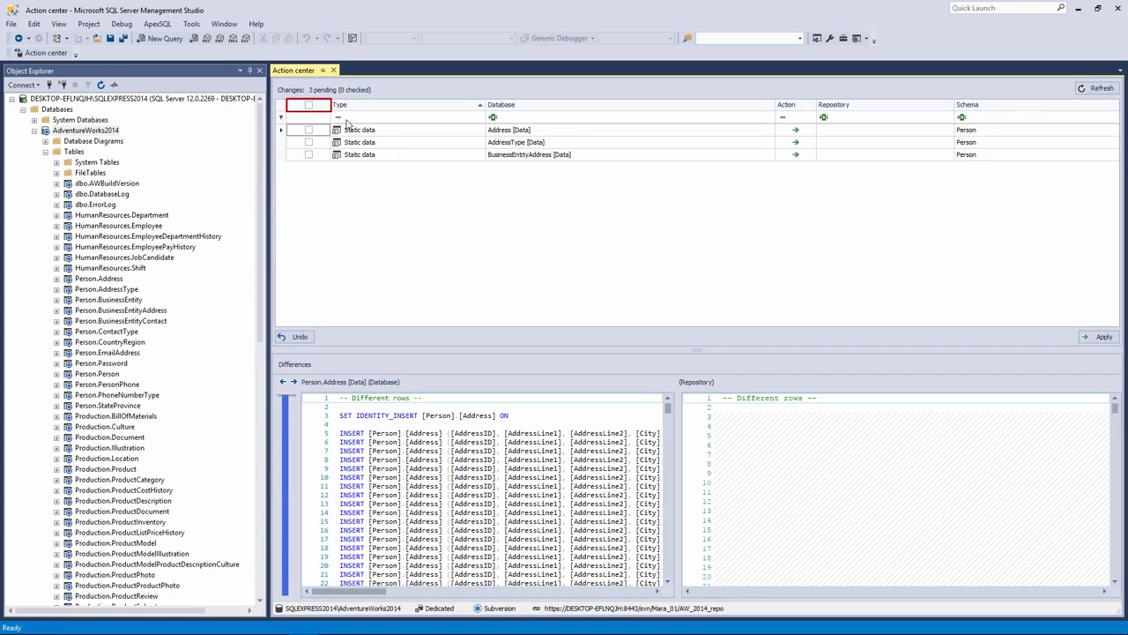
{"action": "left_click", "coordinate": [312, 106]}
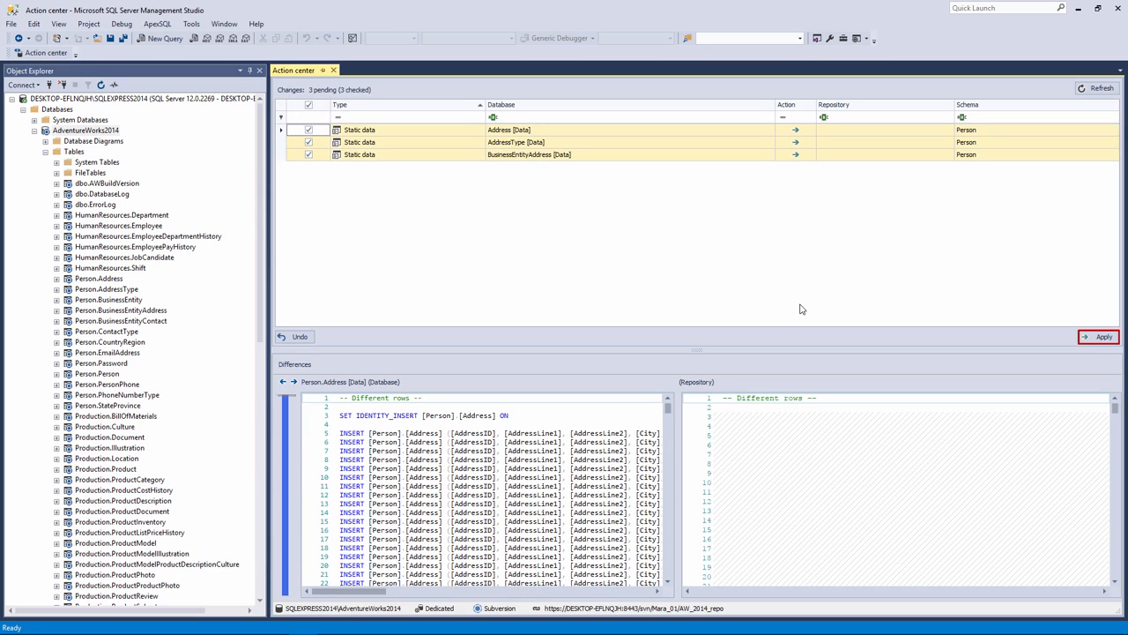
{"action": "left_click", "coordinate": [1100, 336]}
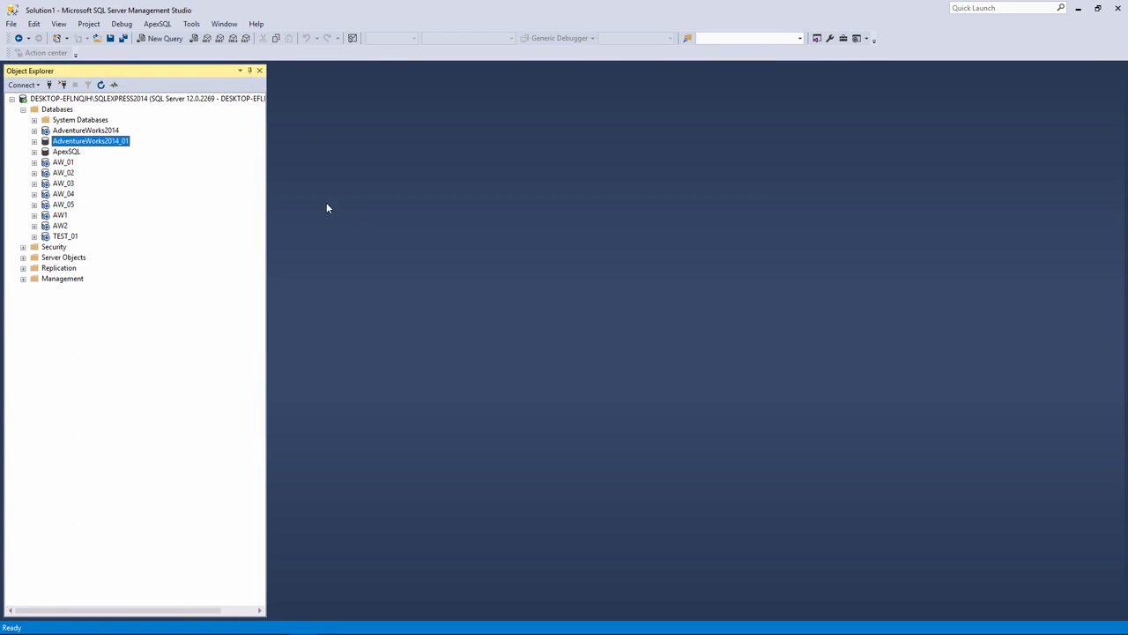
- Link AdventureWorks2014_01 to source control using the native Subversion connection with default options, and link its BusinessEntityAddress static data
{"action": "right_click", "coordinate": [123, 142]}
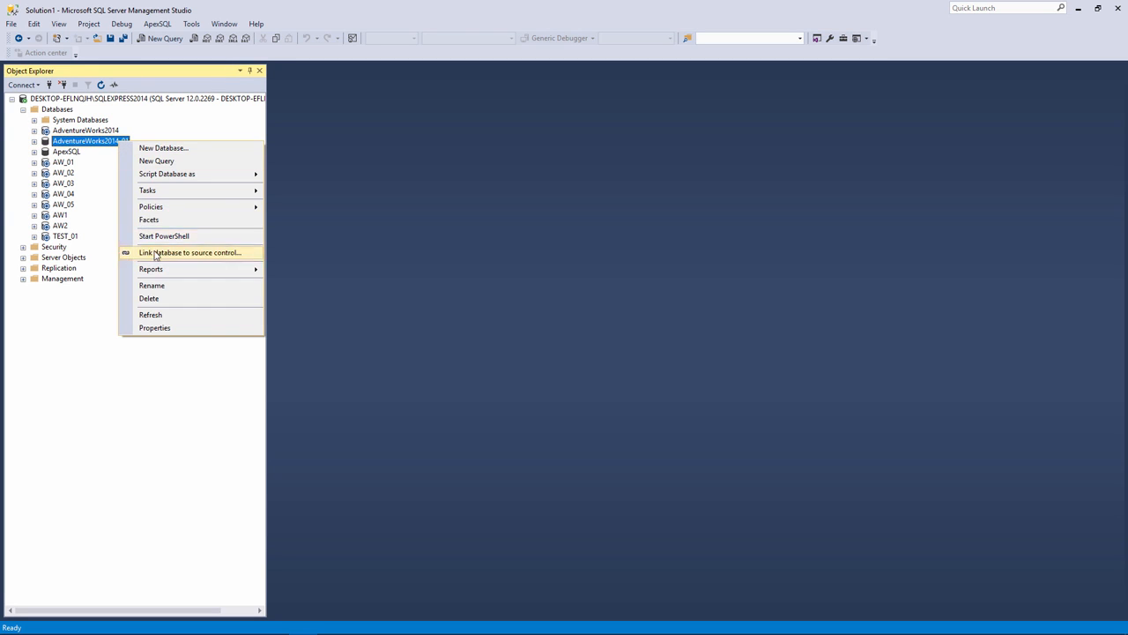
{"action": "left_click", "coordinate": [155, 253]}
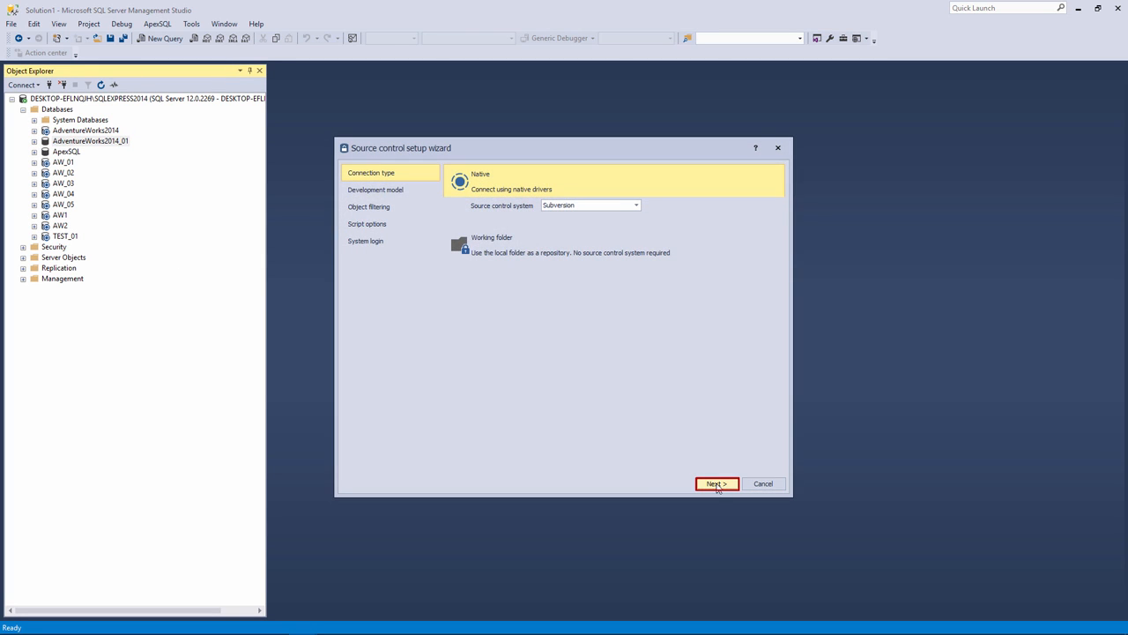
{"action": "left_click", "coordinate": [717, 484]}
{"action": "left_click", "coordinate": [716, 484]}
{"action": "left_click", "coordinate": [716, 484]}
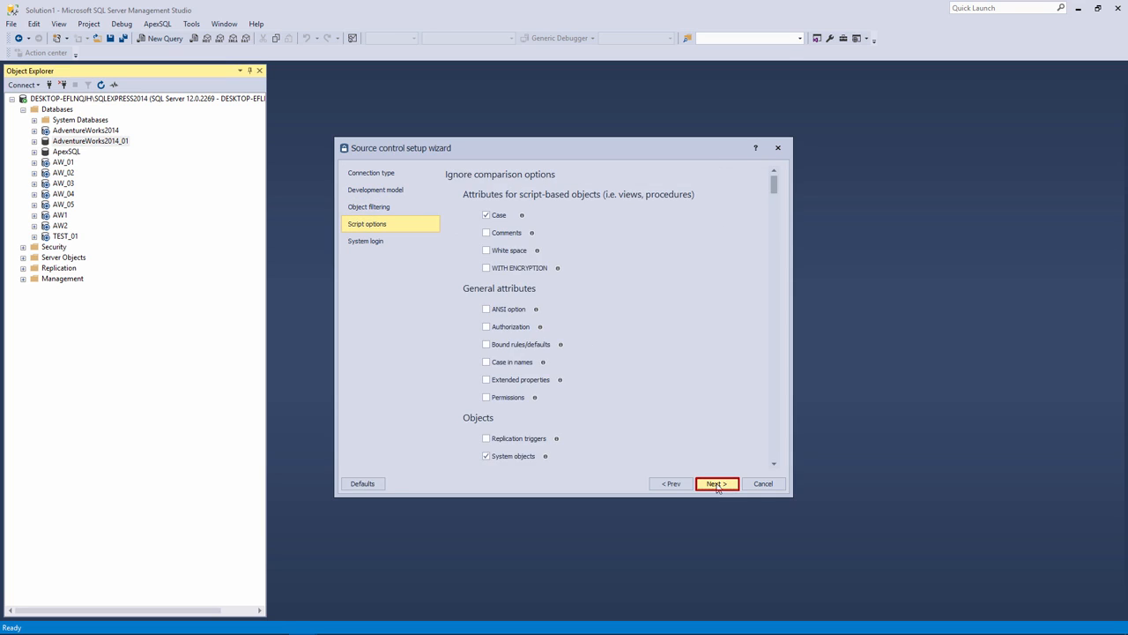
{"action": "left_click", "coordinate": [717, 484]}
{"action": "left_click", "coordinate": [716, 484]}
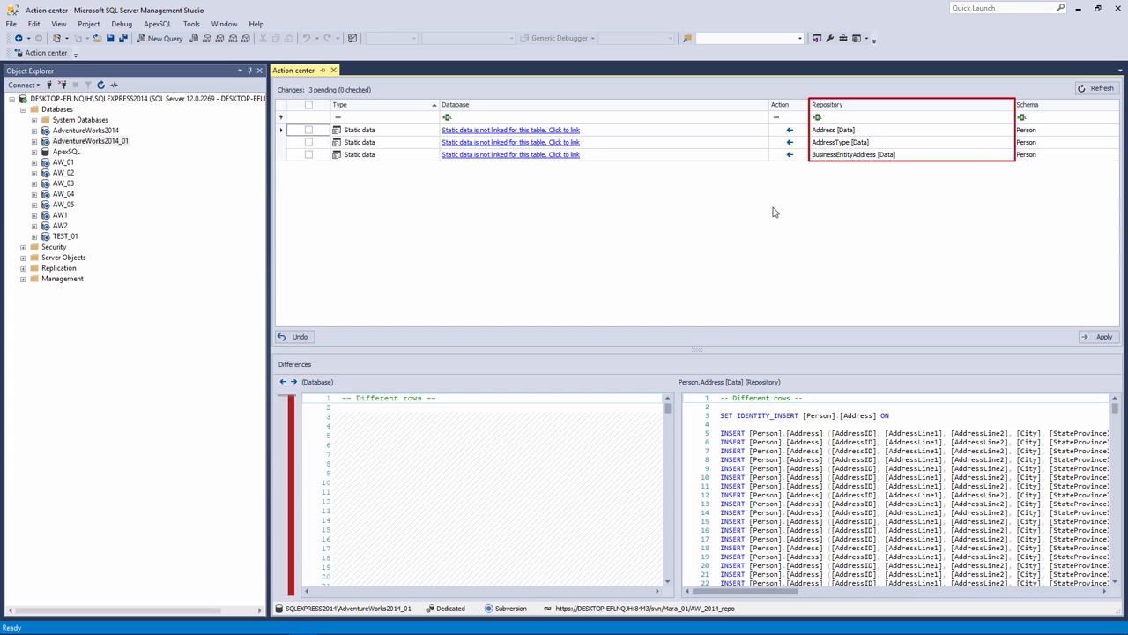
{"action": "left_click", "coordinate": [567, 159]}
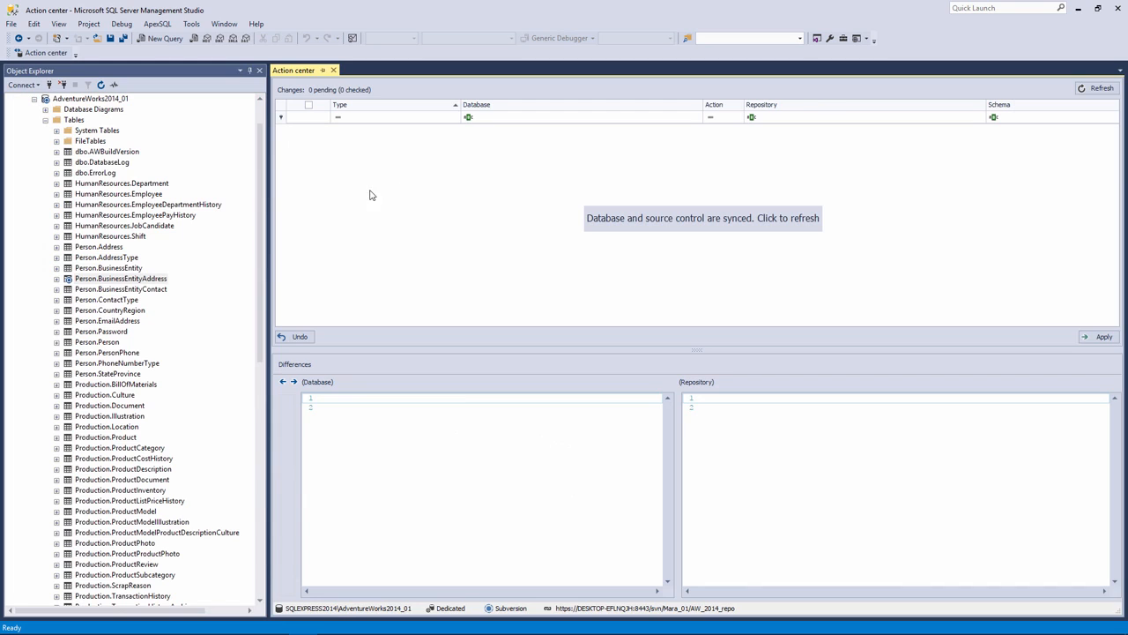
- Set AddressID to 249 in the first row of Person.BusinessEntityAddress in AdventureWorks2014_01 and close the table data
{"action": "left_click", "coordinate": [153, 283]}
{"action": "right_click", "coordinate": [153, 283]}
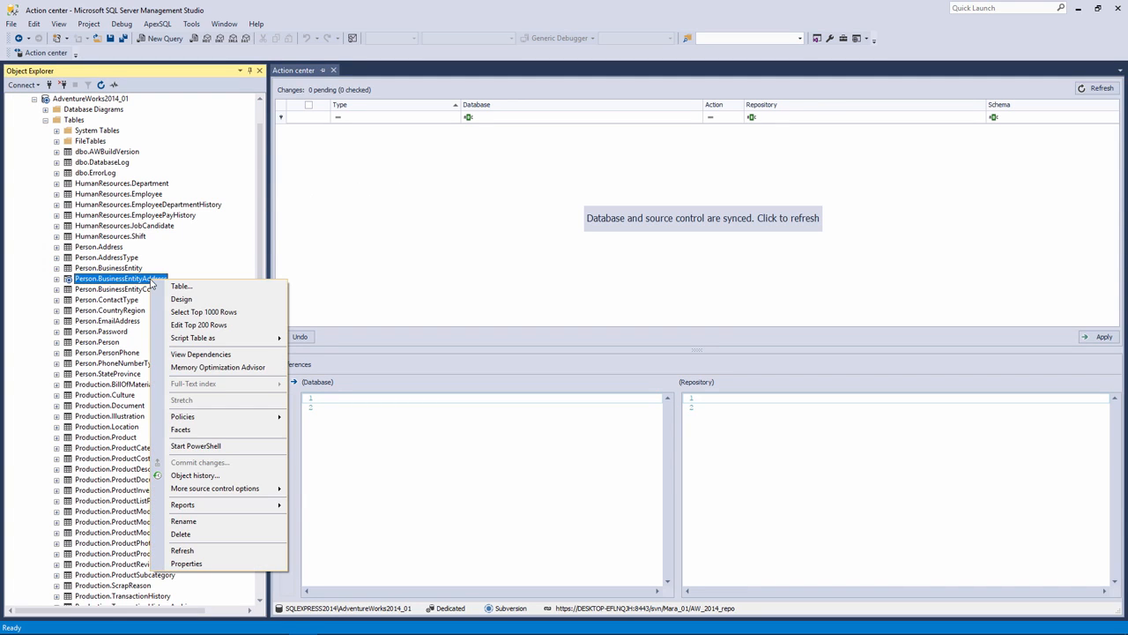
{"action": "left_click", "coordinate": [183, 326]}
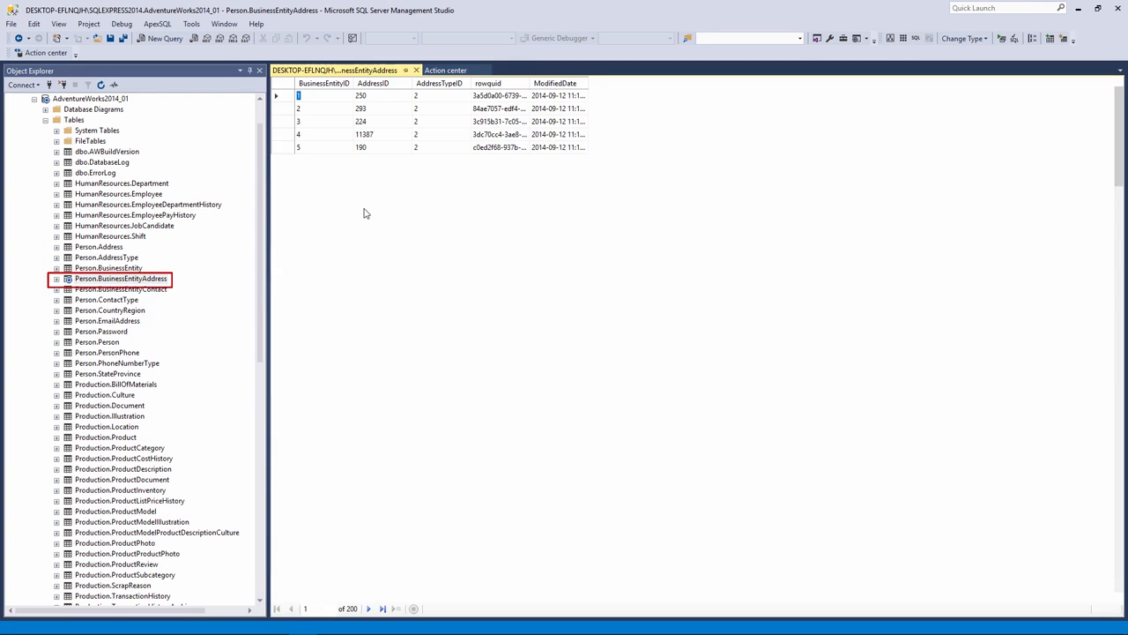
{"action": "left_click", "coordinate": [370, 97]}
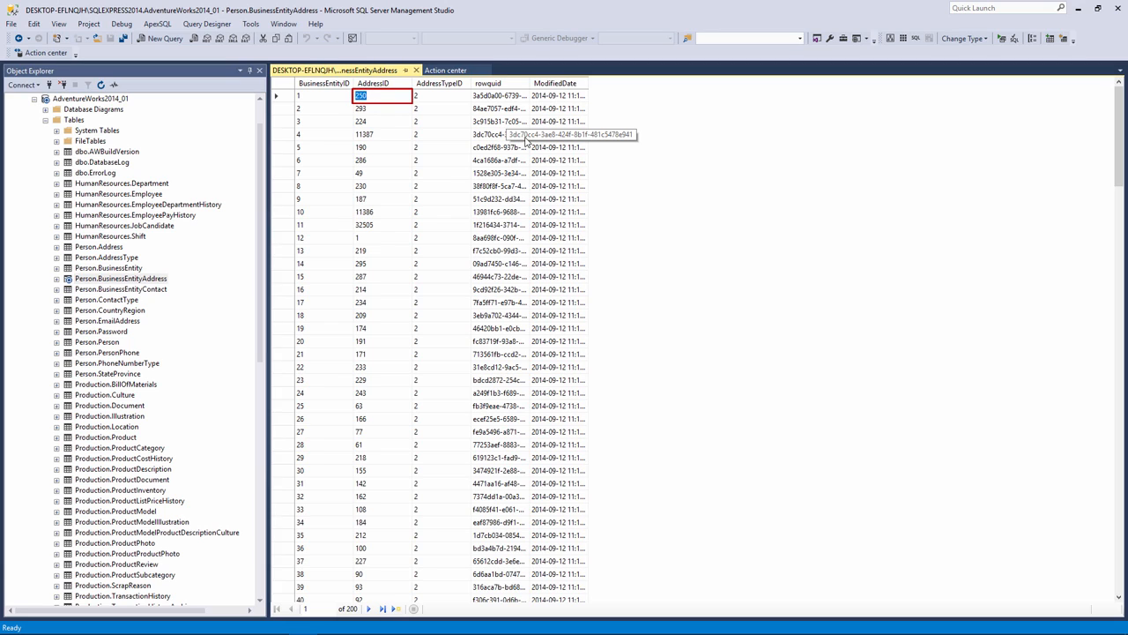
{"action": "type", "text": "249"}
{"action": "left_click", "coordinate": [416, 70]}
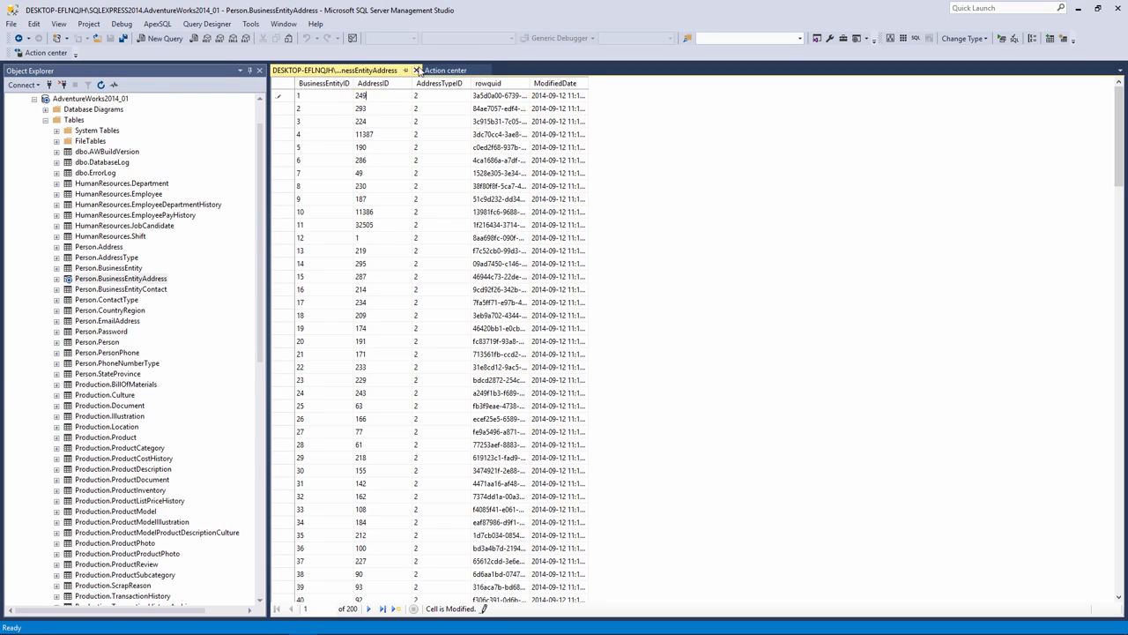
- Refresh the Action center and apply the BusinessEntityAddress static data change to the repository
{"action": "left_click", "coordinate": [1098, 87]}
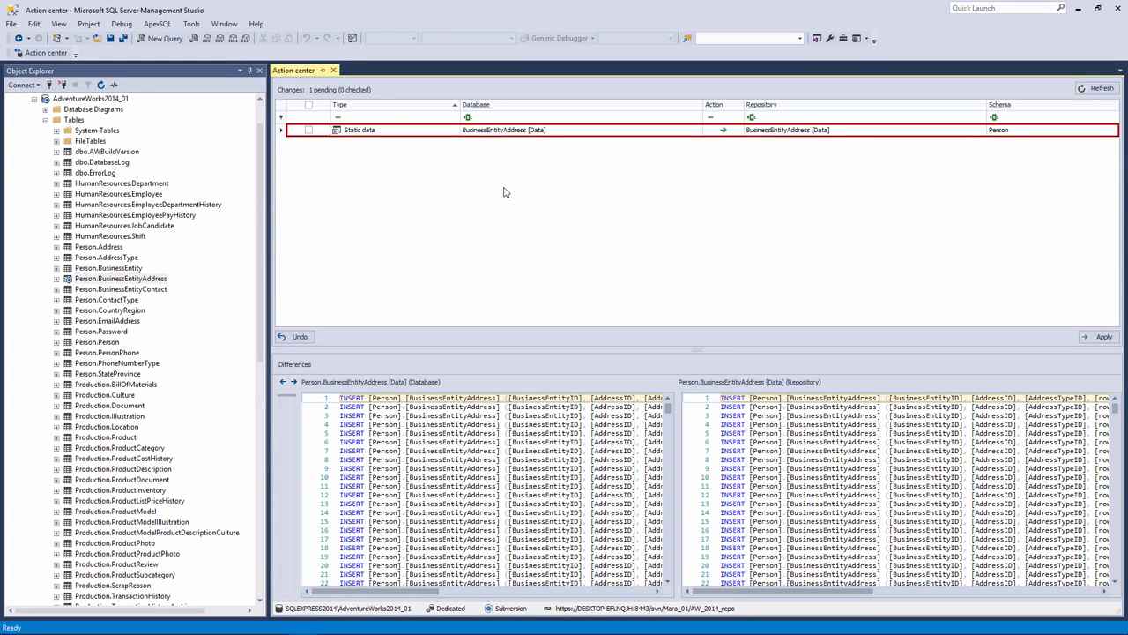
{"action": "left_click", "coordinate": [725, 131]}
{"action": "left_click", "coordinate": [719, 131]}
{"action": "left_click", "coordinate": [310, 131]}
{"action": "left_click", "coordinate": [311, 131]}
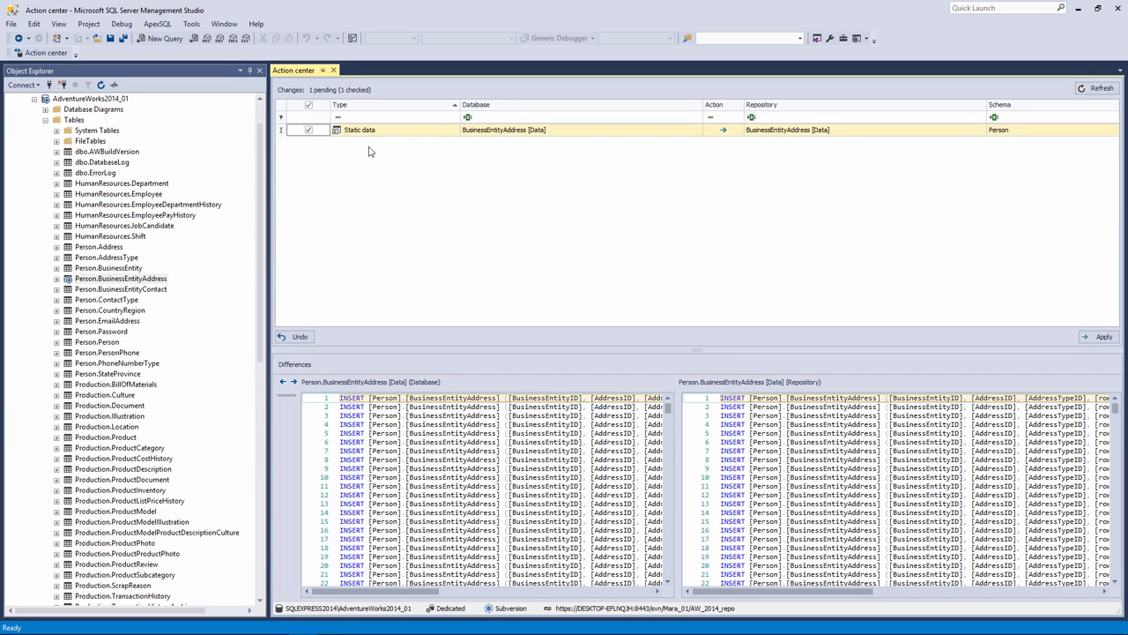
{"action": "left_click", "coordinate": [1101, 338]}
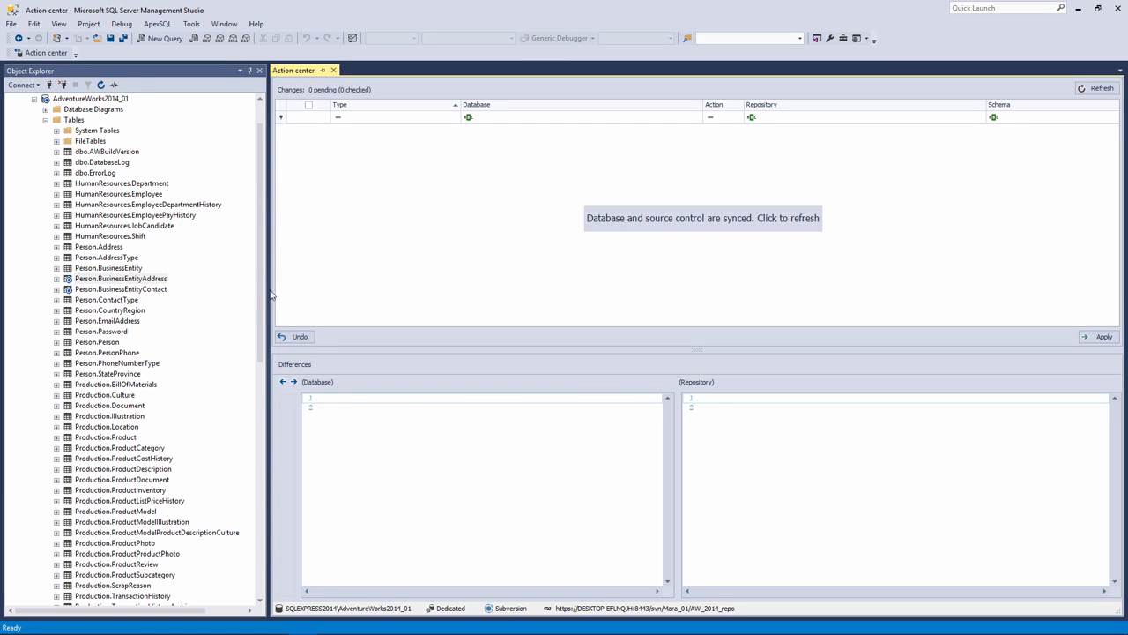
- Add a nullable nchar(10) column named 02 to the Person.BusinessEntityAddress table, saving and closing its design
{"action": "right_click", "coordinate": [164, 280]}
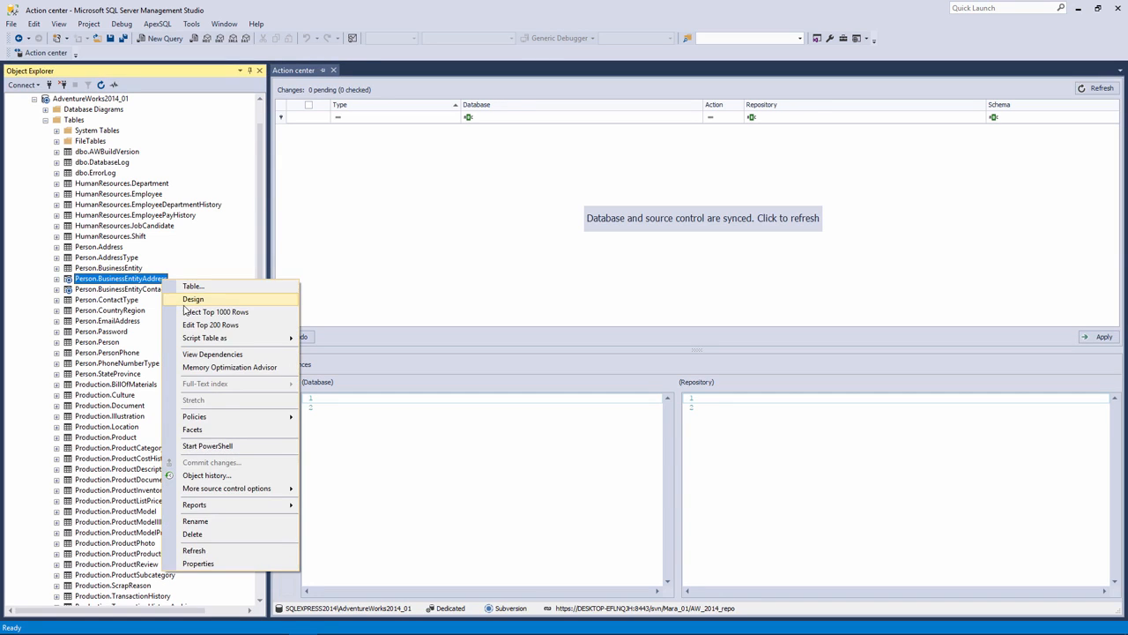
{"action": "left_click", "coordinate": [216, 298]}
{"action": "left_click", "coordinate": [343, 177]}
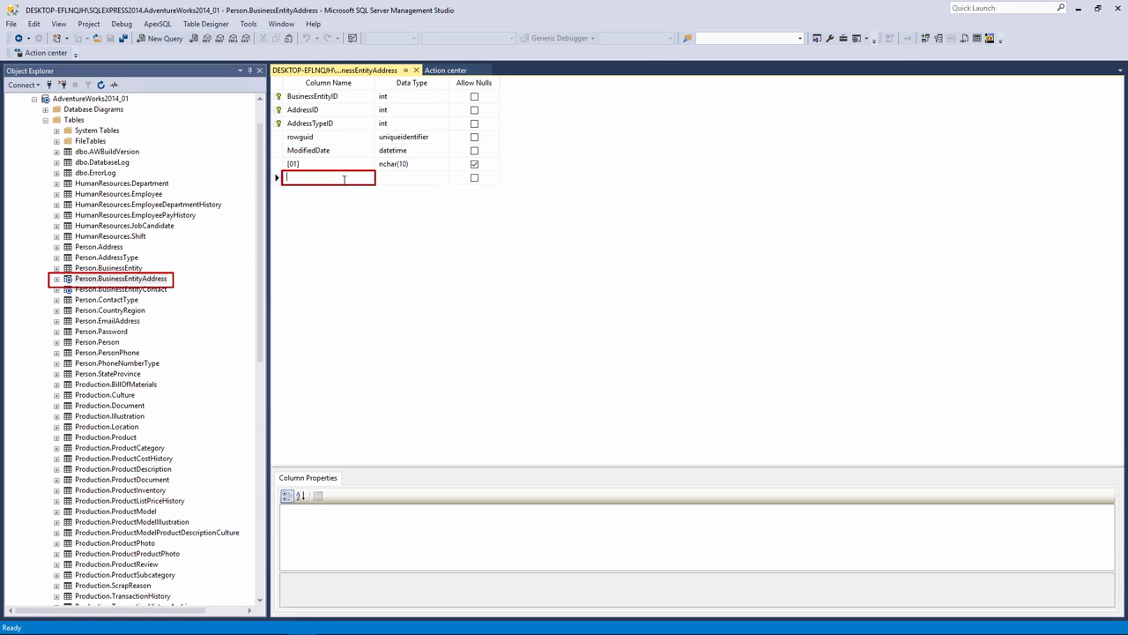
{"action": "type", "text": "02"}
{"action": "key", "text": "Tab"}
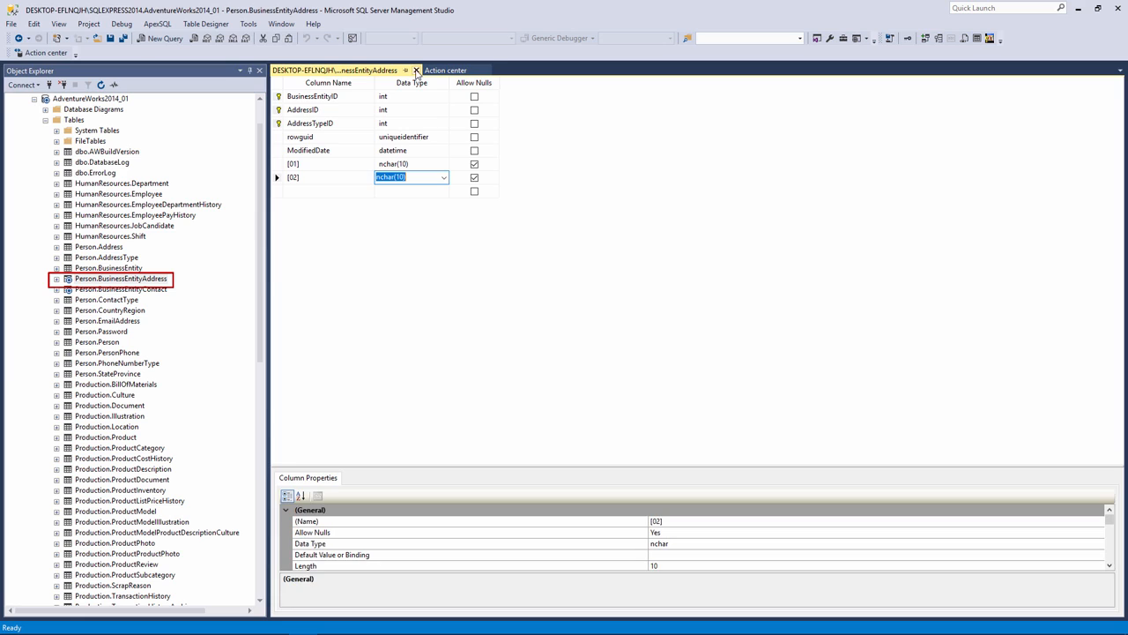
{"action": "left_click", "coordinate": [420, 71]}
{"action": "left_click", "coordinate": [552, 394]}
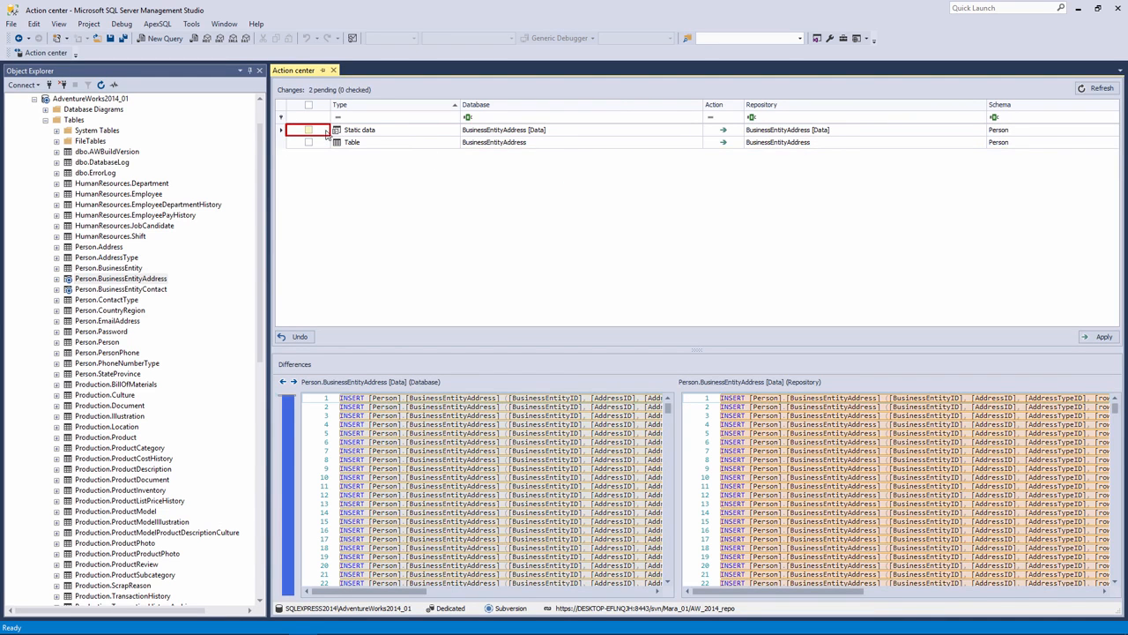
- Try to commit only the BusinessEntityAddress static data change, leaving the table's schema change unselected
{"action": "left_click", "coordinate": [308, 129]}
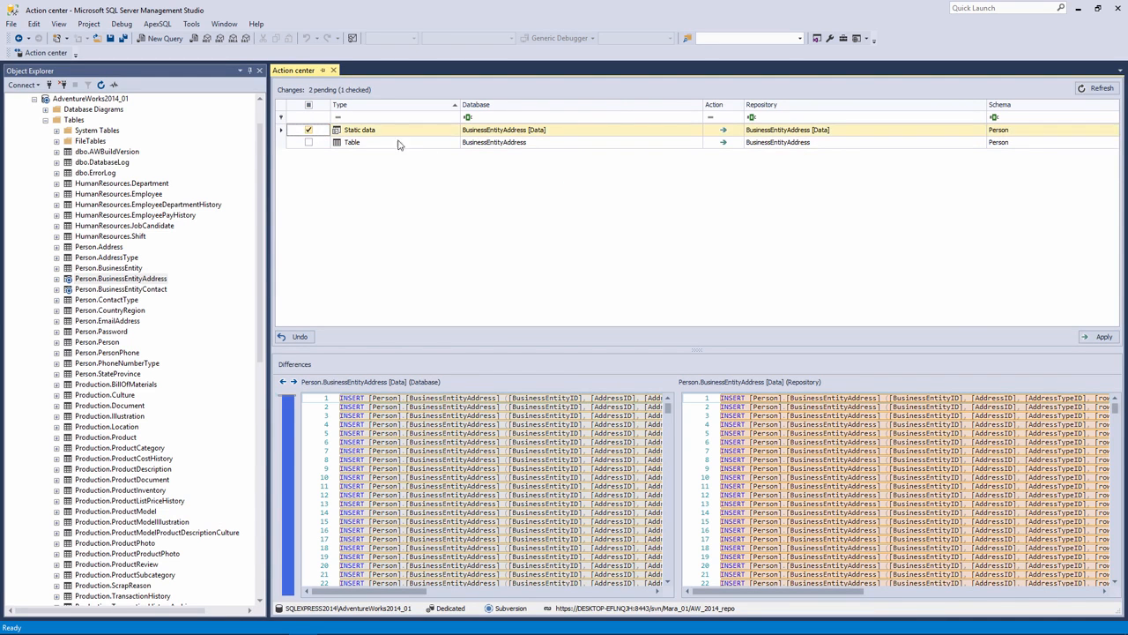
{"action": "left_click", "coordinate": [1087, 340]}
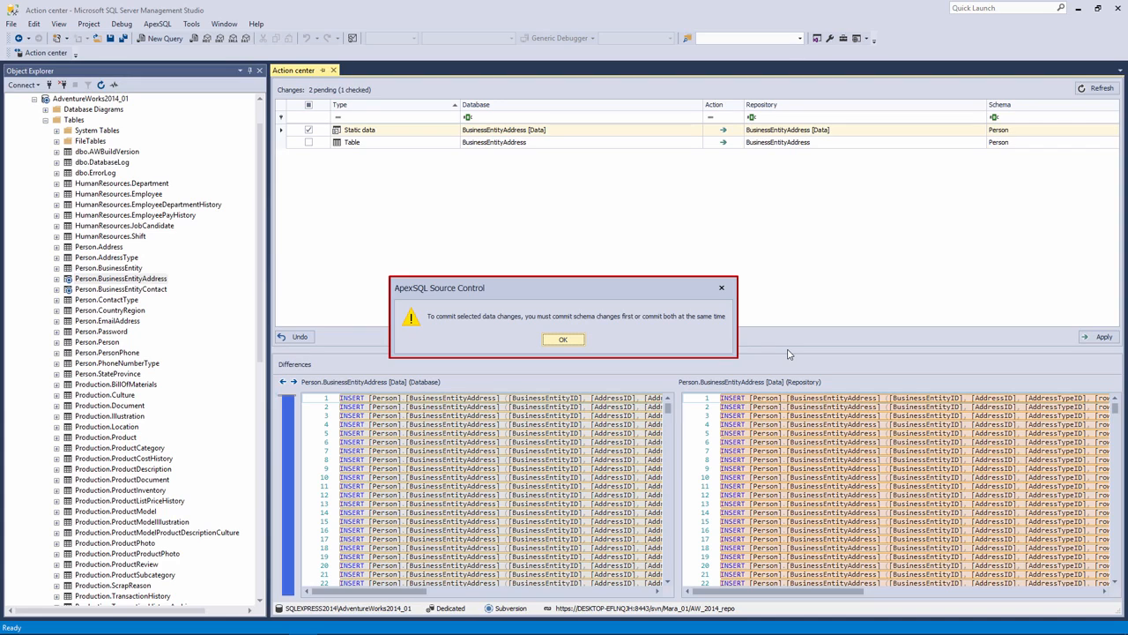
{"action": "left_click", "coordinate": [564, 341]}
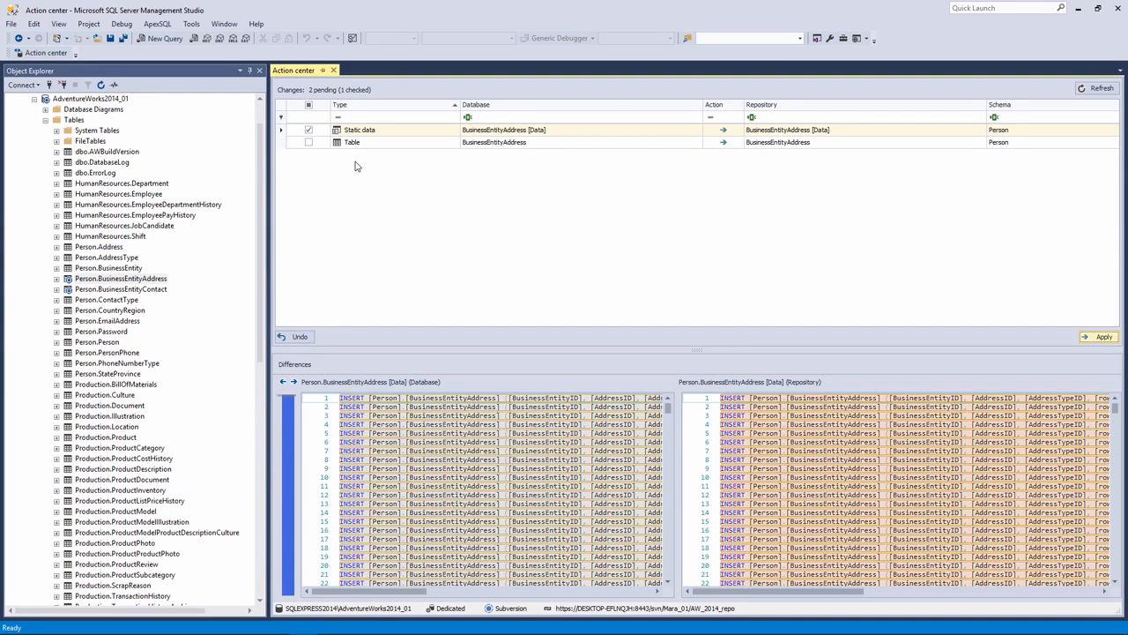
- Select the BusinessEntityAddress table schema change along with its static data and apply both to the repository
{"action": "left_click", "coordinate": [313, 145]}
{"action": "left_click", "coordinate": [1098, 339]}
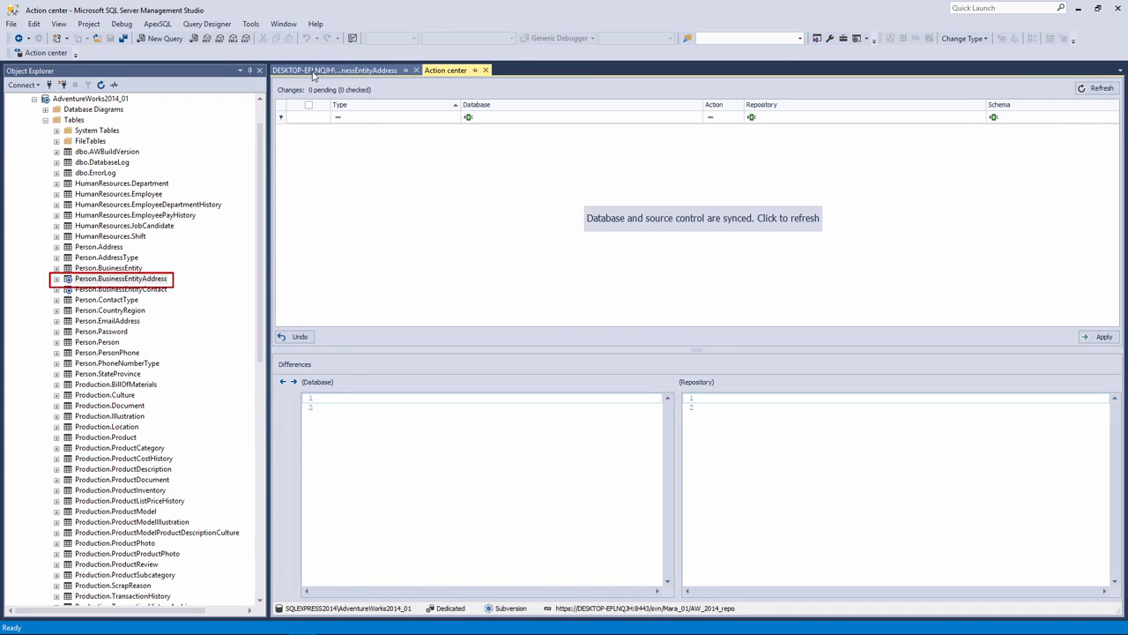
- Set AddressID to 250 in the first row and 210 in the second row of Person.BusinessEntityAddress, close the data, and refresh the Action center
{"action": "left_click", "coordinate": [310, 72]}
{"action": "left_click", "coordinate": [376, 97]}
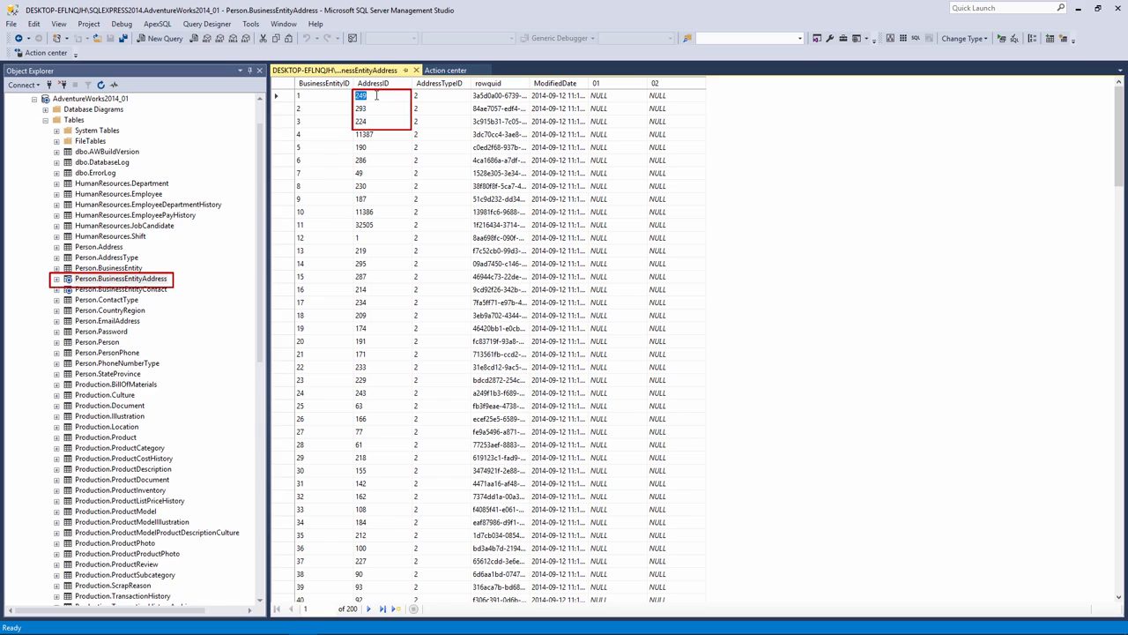
{"action": "type", "text": "250"}
{"action": "left_click", "coordinate": [377, 109]}
{"action": "type", "text": "210"}
{"action": "left_click", "coordinate": [376, 124]}
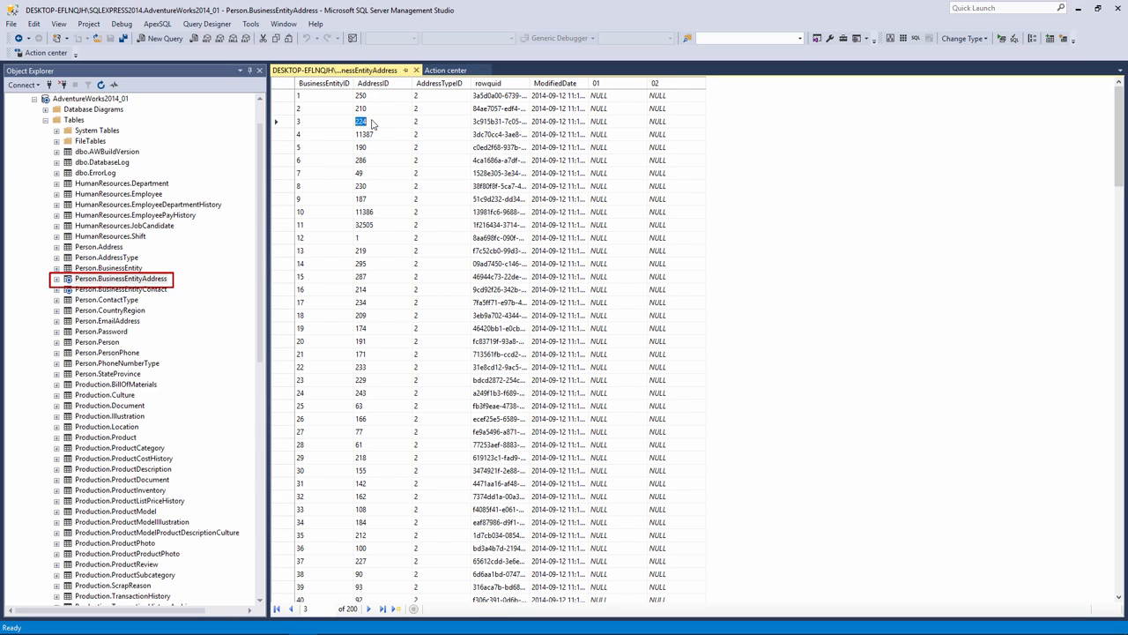
{"action": "left_click", "coordinate": [417, 70]}
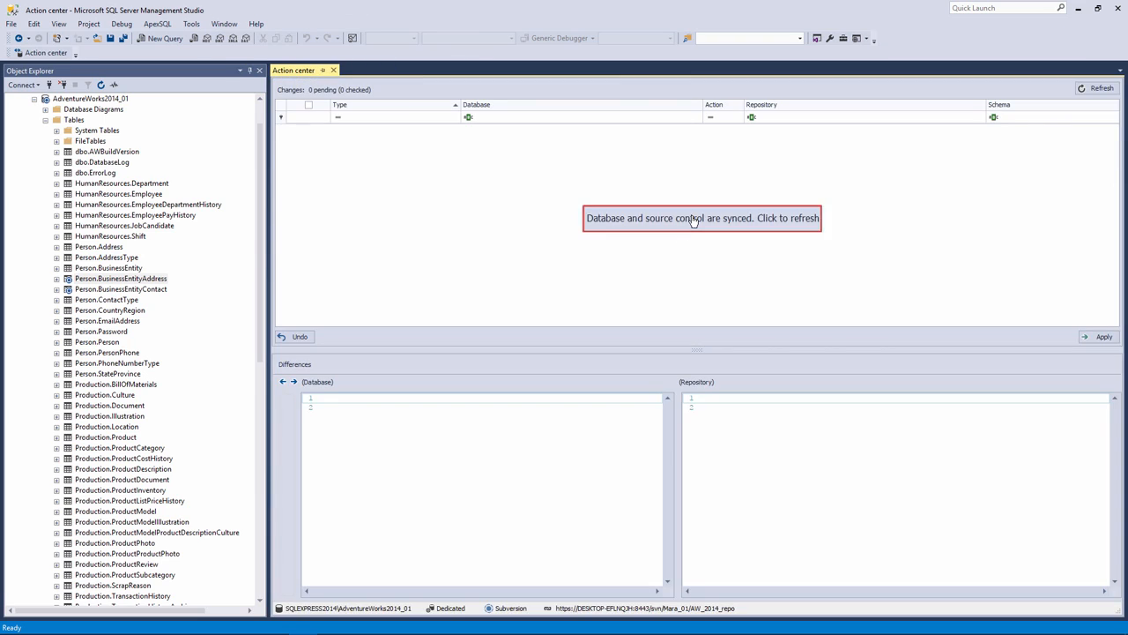
{"action": "left_click", "coordinate": [694, 221]}
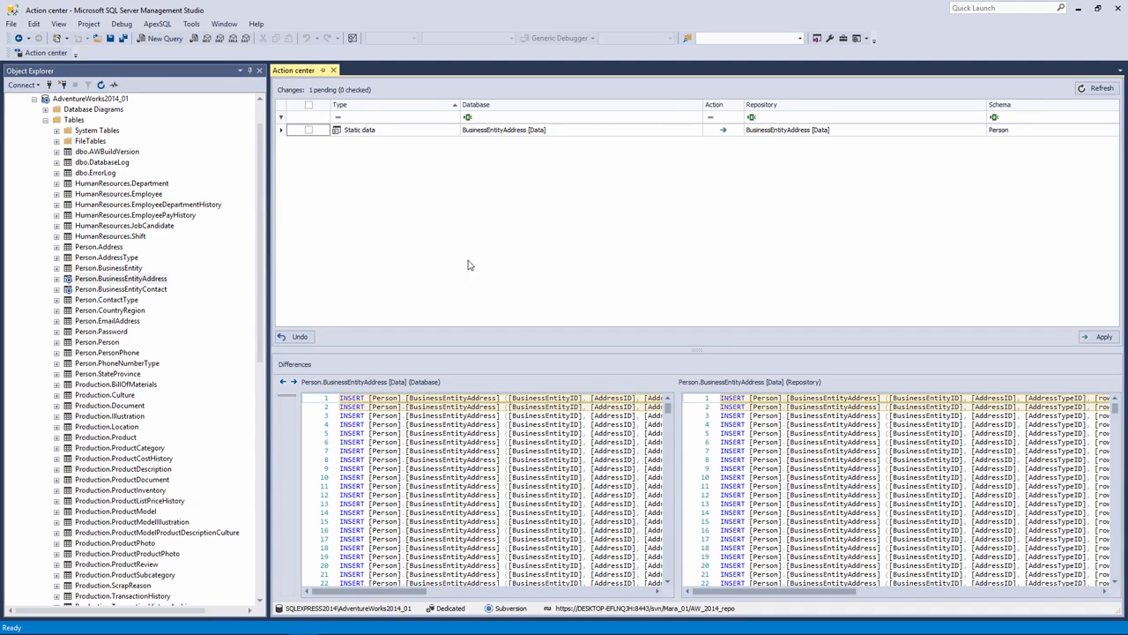
- Enable Show different rows only for static data comparison in the ApexSQL Source Control options and refresh the Action center
{"action": "left_click", "coordinate": [162, 28]}
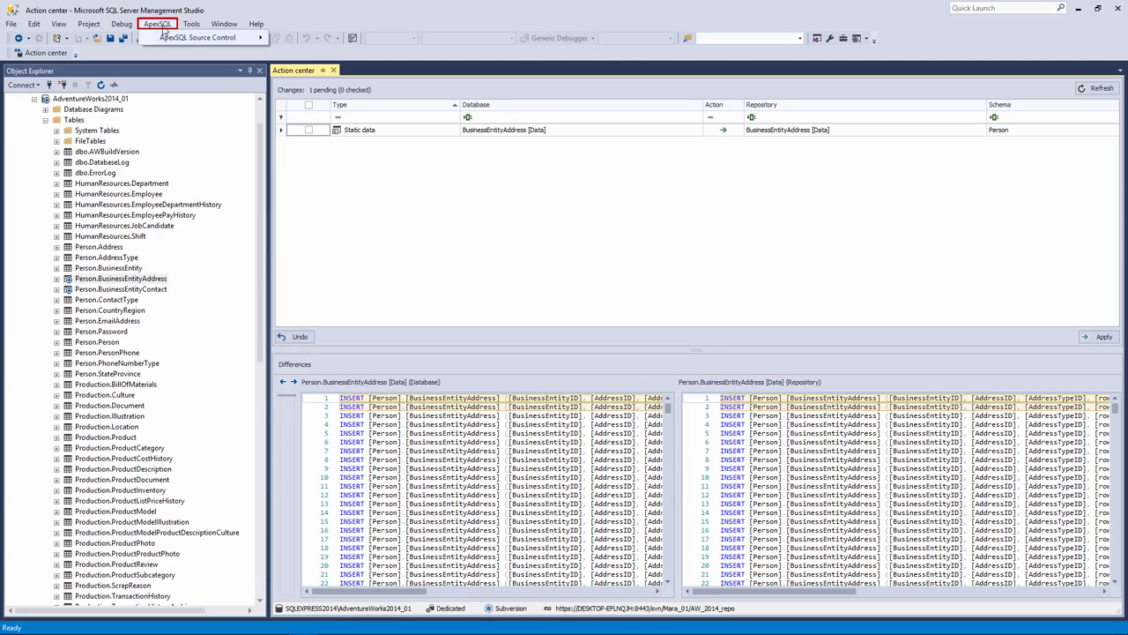
{"action": "mouse_move", "coordinate": [171, 40]}
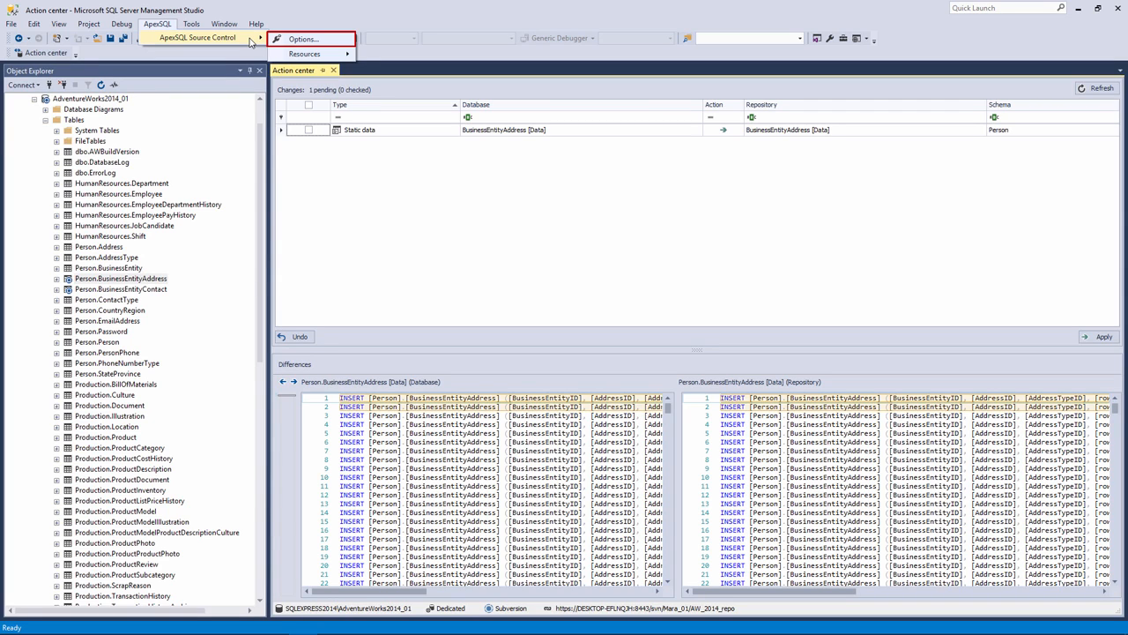
{"action": "left_click", "coordinate": [303, 40]}
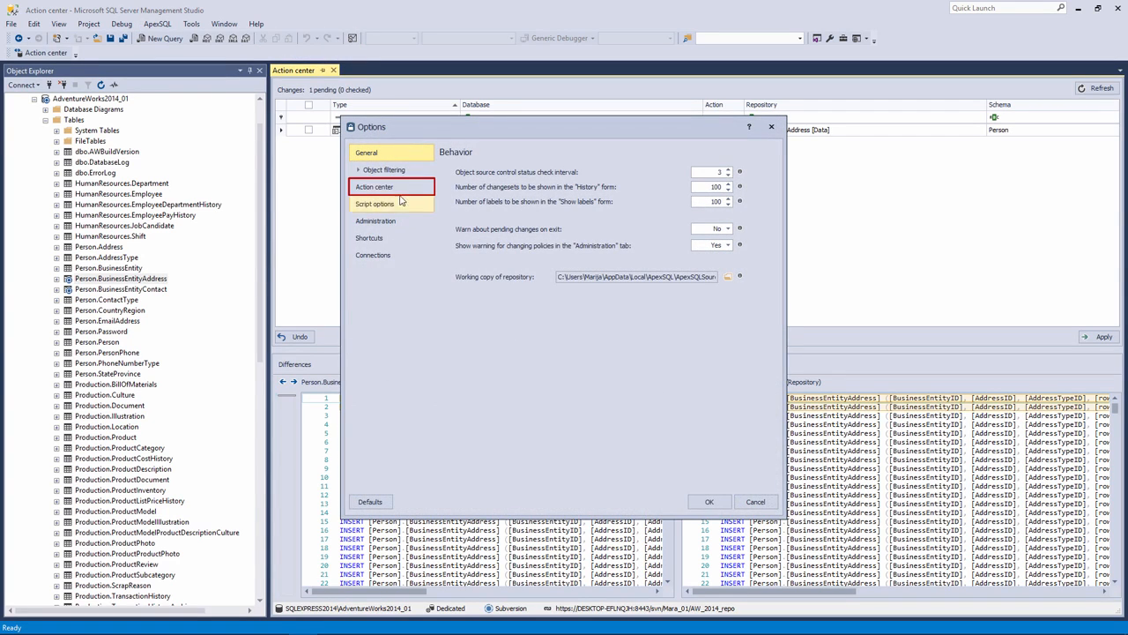
{"action": "left_click", "coordinate": [390, 189]}
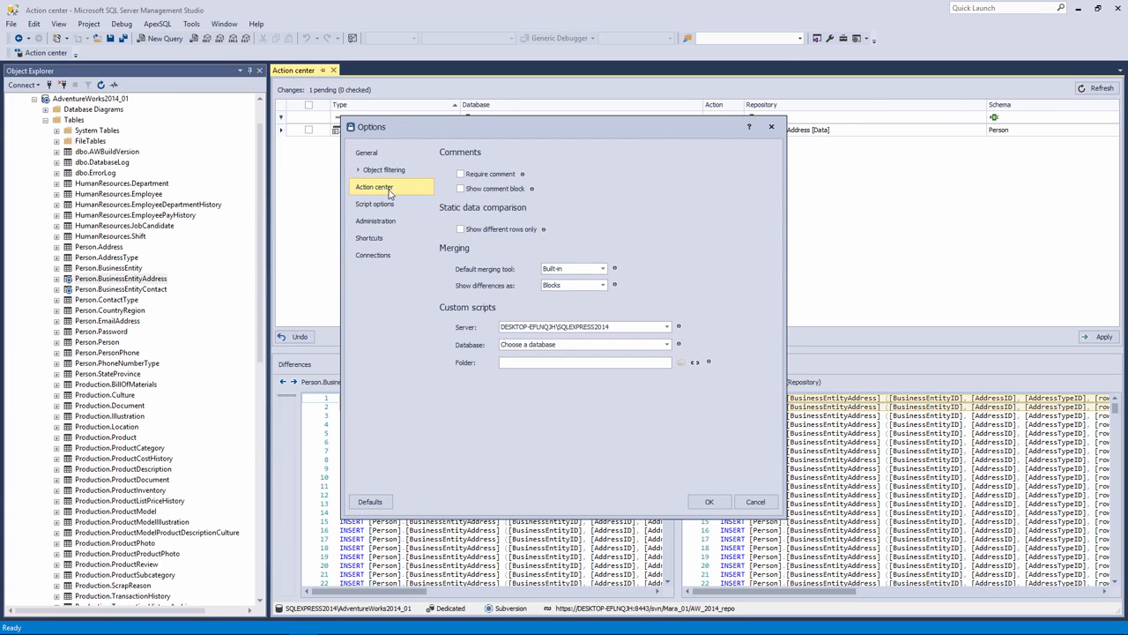
{"action": "left_click", "coordinate": [496, 231]}
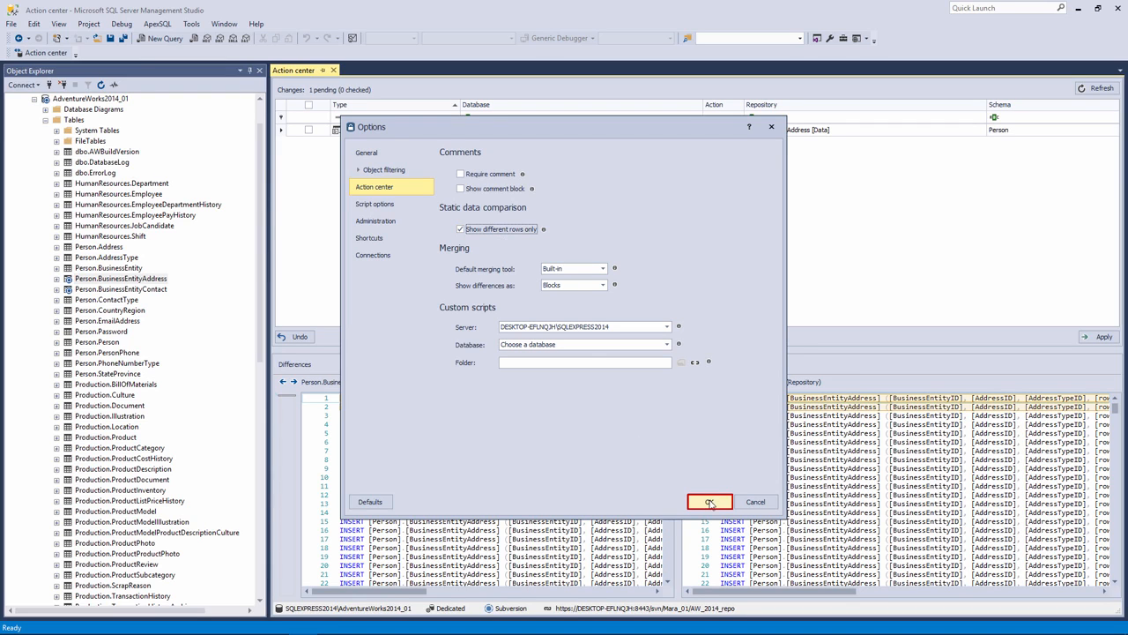
{"action": "left_click", "coordinate": [710, 501]}
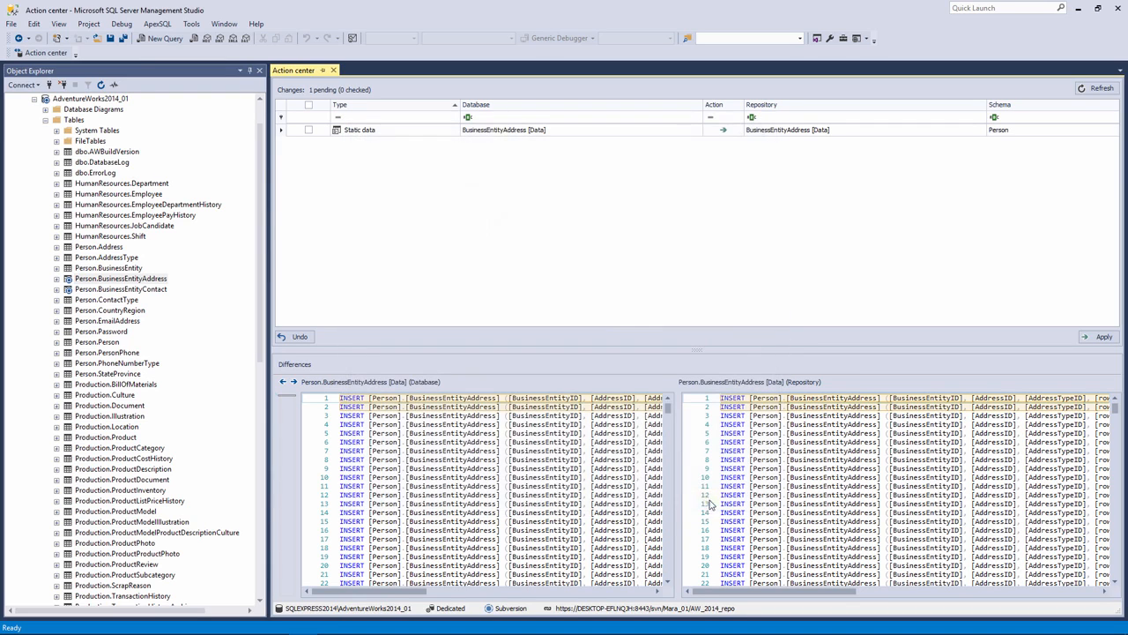
{"action": "left_click", "coordinate": [1099, 95]}
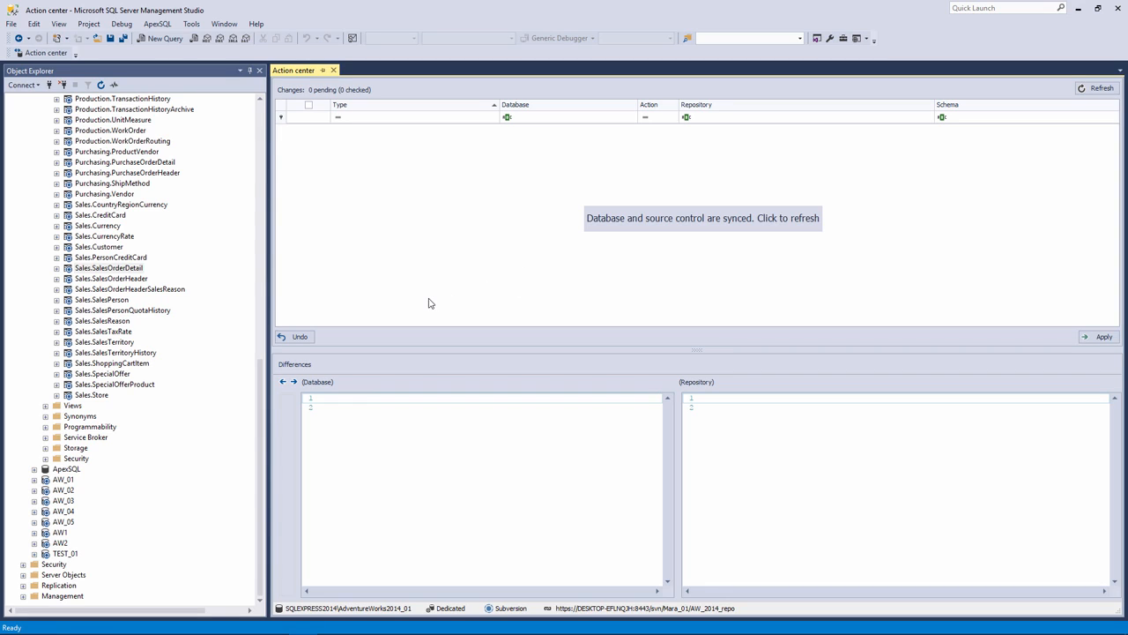
- Link the static data of the Sales.SalesOrderDetail table to source control and refresh the Action center
{"action": "left_click", "coordinate": [139, 260]}
{"action": "left_click", "coordinate": [140, 268]}
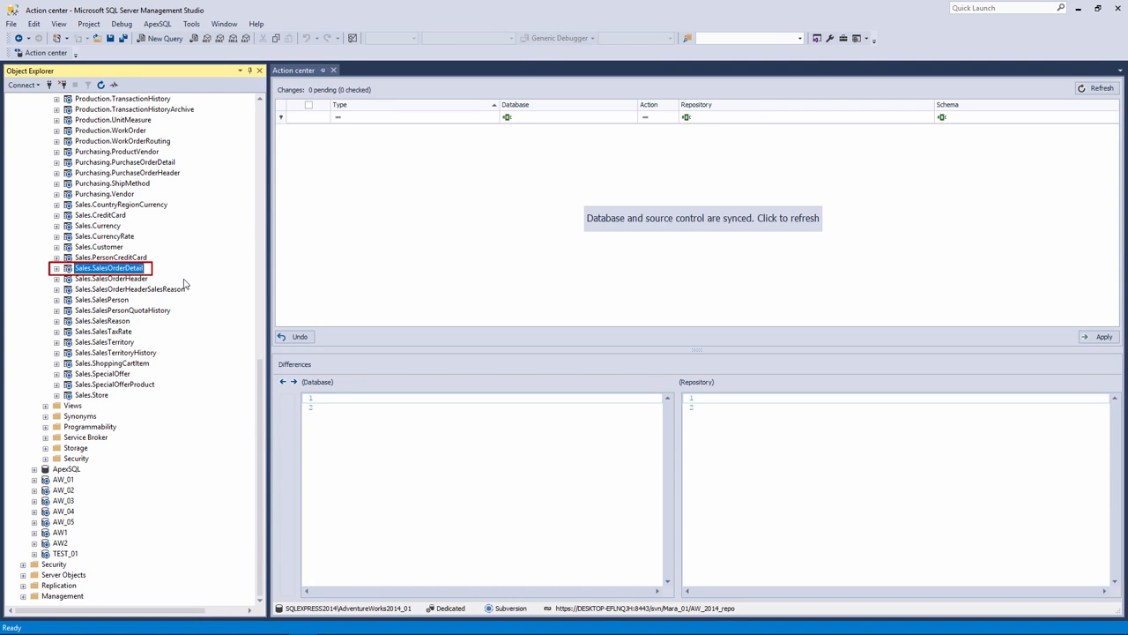
{"action": "right_click", "coordinate": [141, 270]}
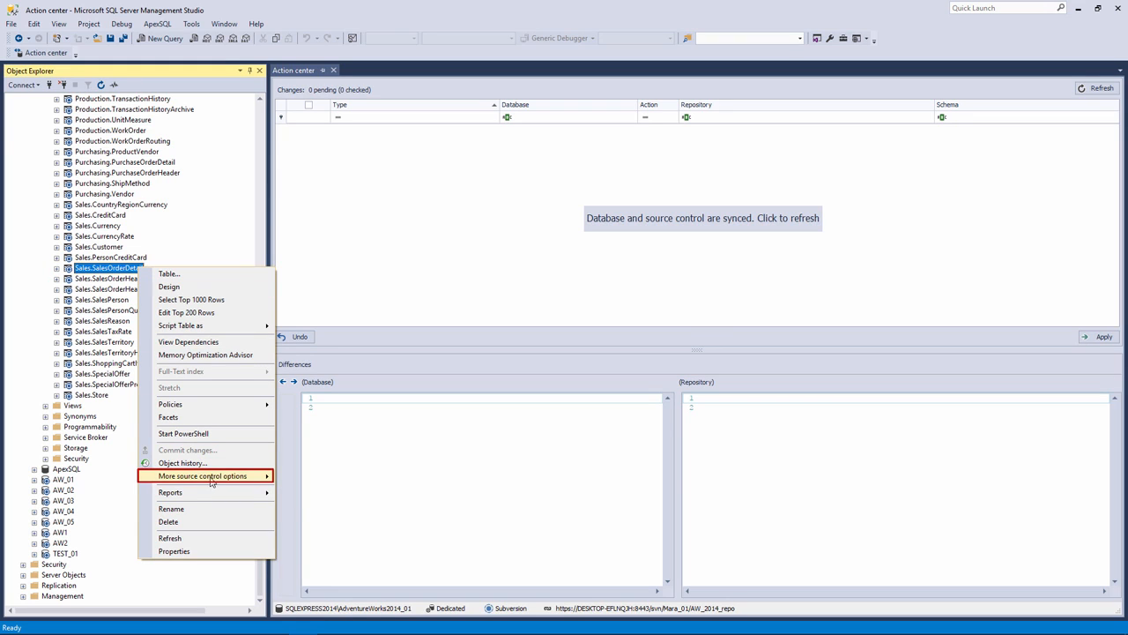
{"action": "mouse_move", "coordinate": [214, 476]}
{"action": "left_click", "coordinate": [338, 477]}
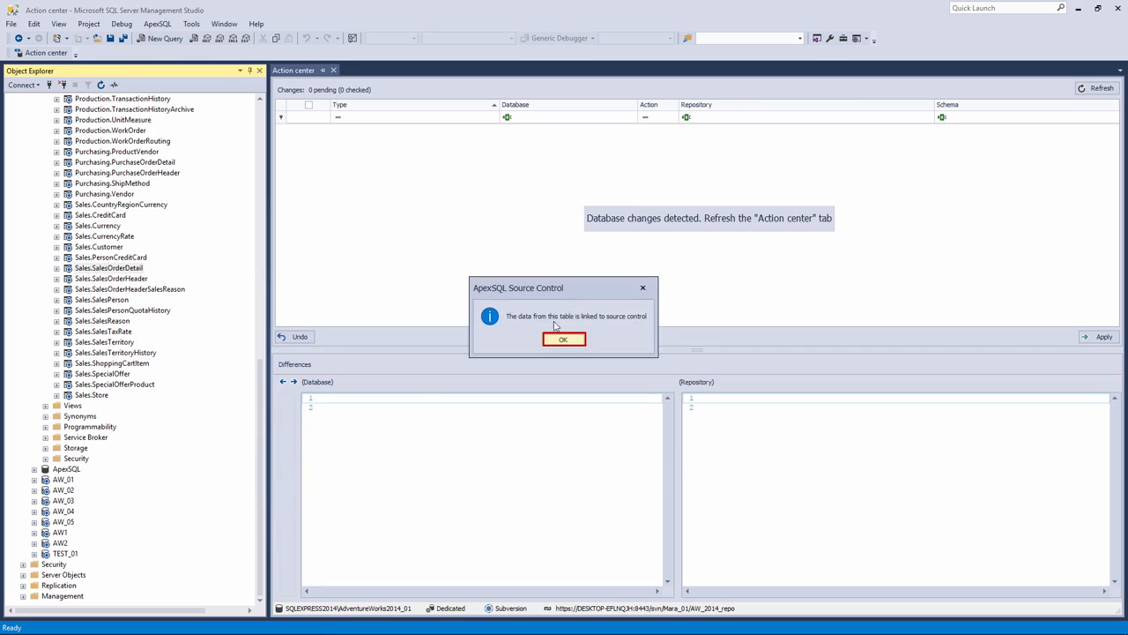
{"action": "left_click", "coordinate": [561, 341]}
{"action": "left_click", "coordinate": [1097, 89]}
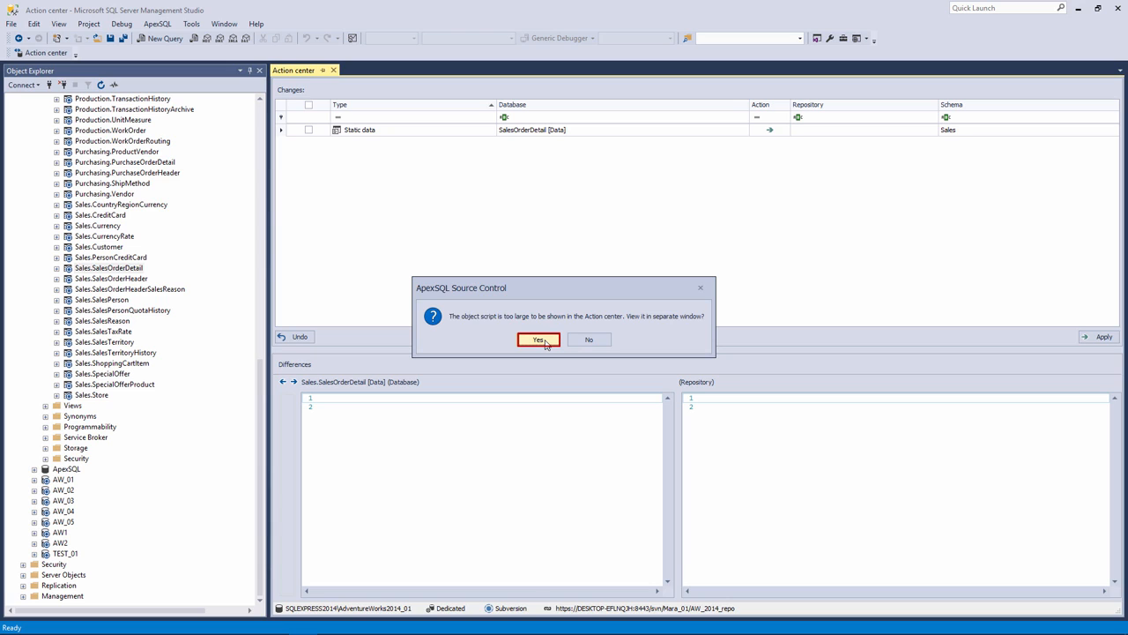
- View the SalesOrderDetail data script in a separate Differences window, close it, and apply the static data change to the repository
{"action": "left_click", "coordinate": [539, 339]}
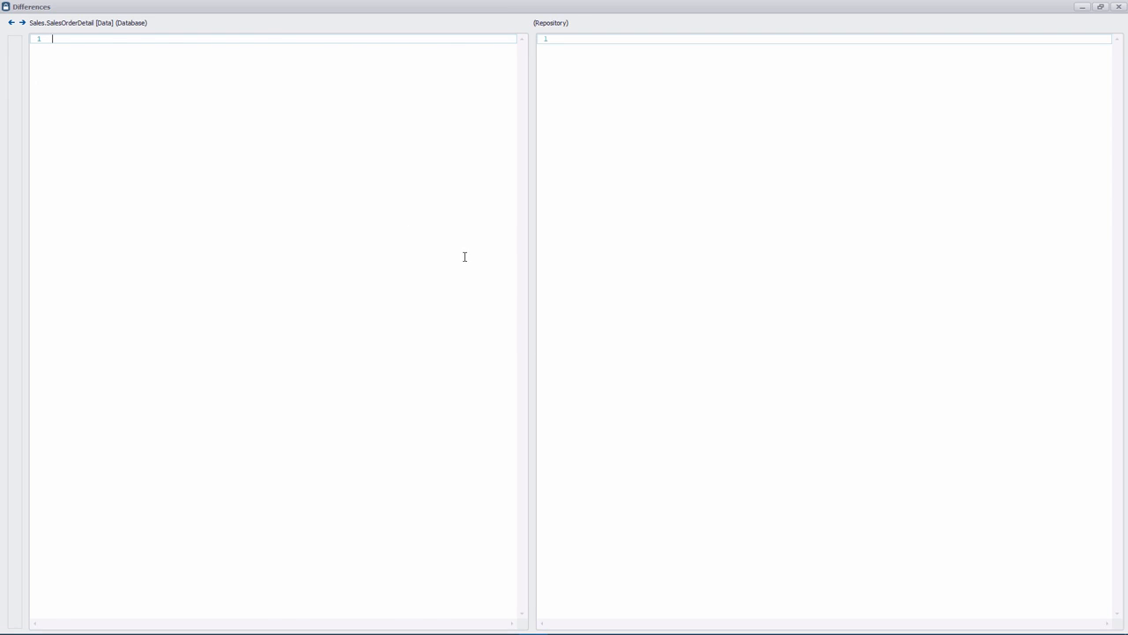
{"action": "scroll", "coordinate": [511, 233], "scroll_direction": "down", "scroll_amount": 1}
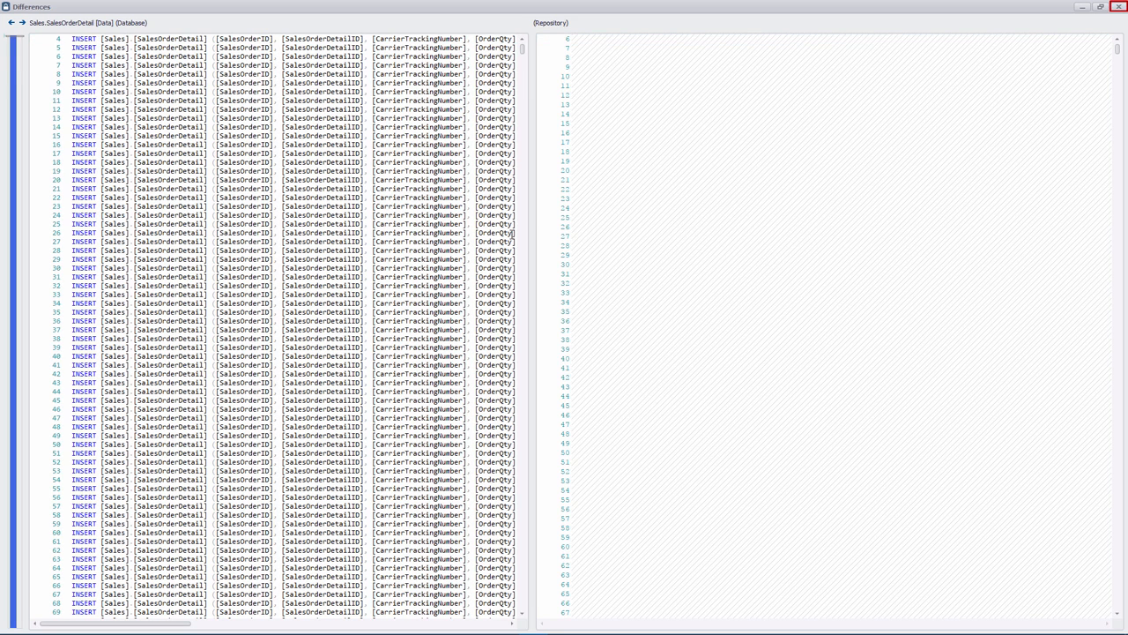
{"action": "left_click", "coordinate": [1119, 6]}
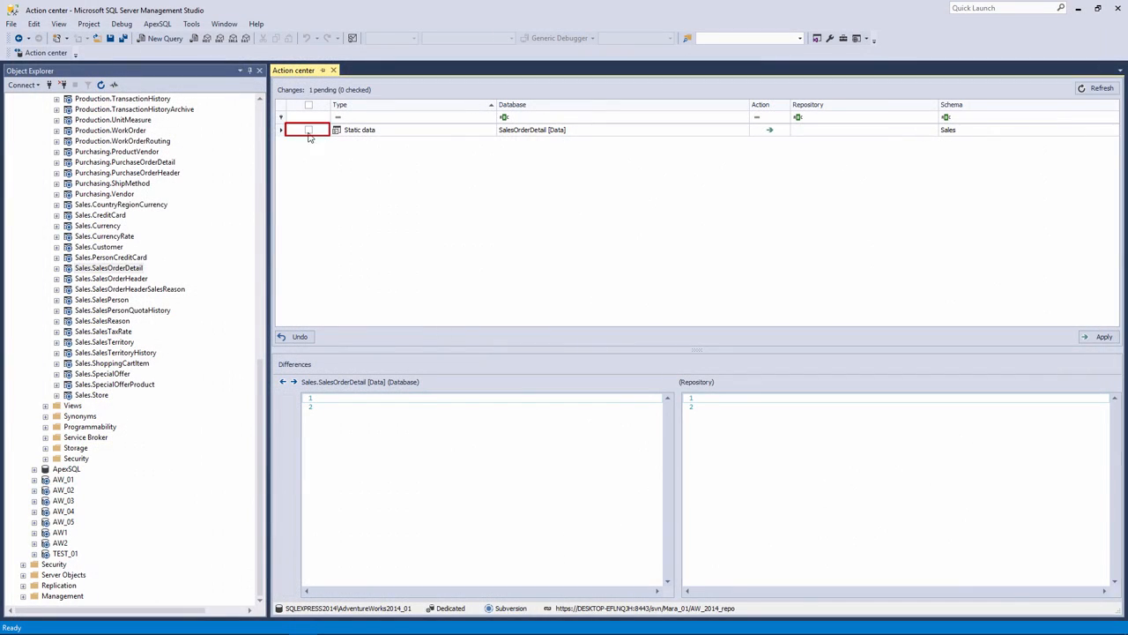
{"action": "left_click", "coordinate": [309, 131]}
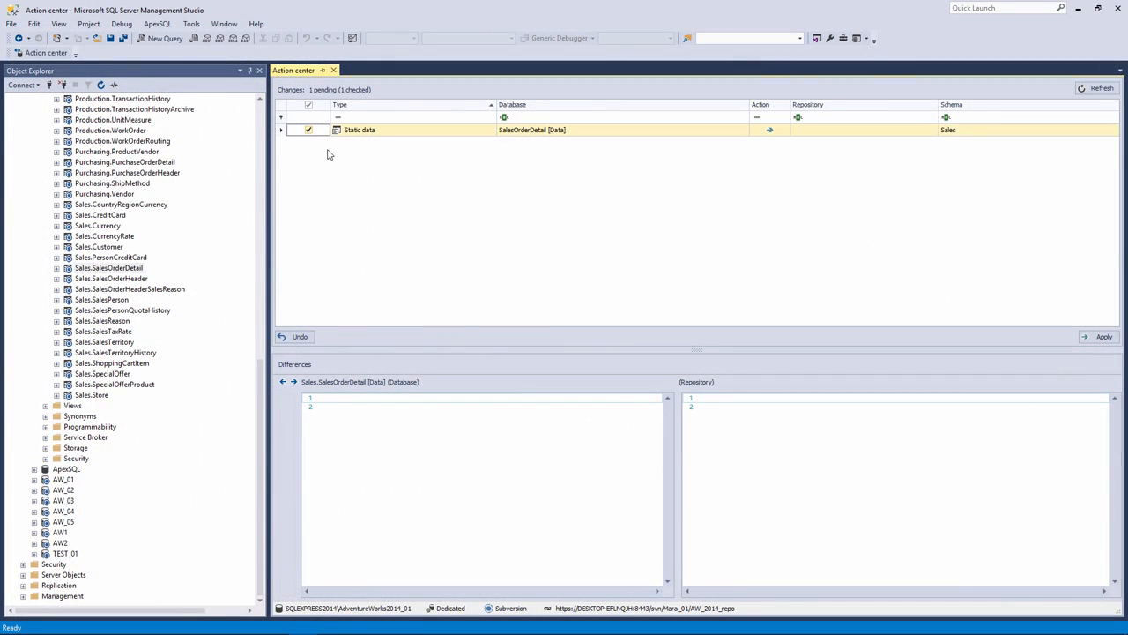
{"action": "left_click", "coordinate": [1101, 337]}
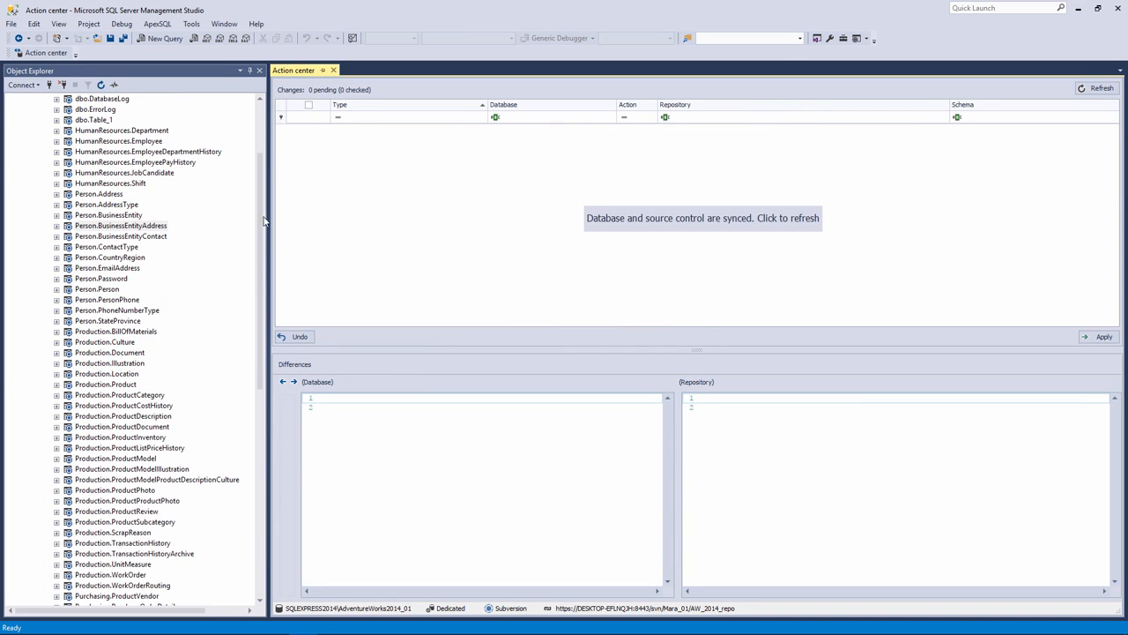
- Unlink the static data of the Person.BusinessEntityAddress table from source control
{"action": "left_click", "coordinate": [132, 205]}
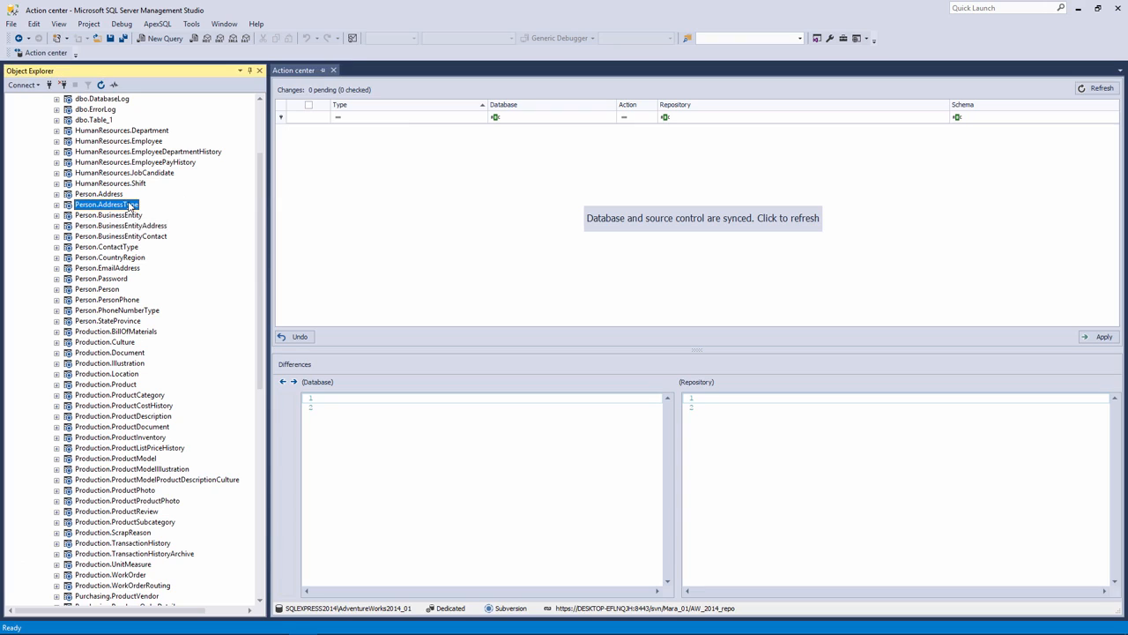
{"action": "left_click", "coordinate": [150, 227]}
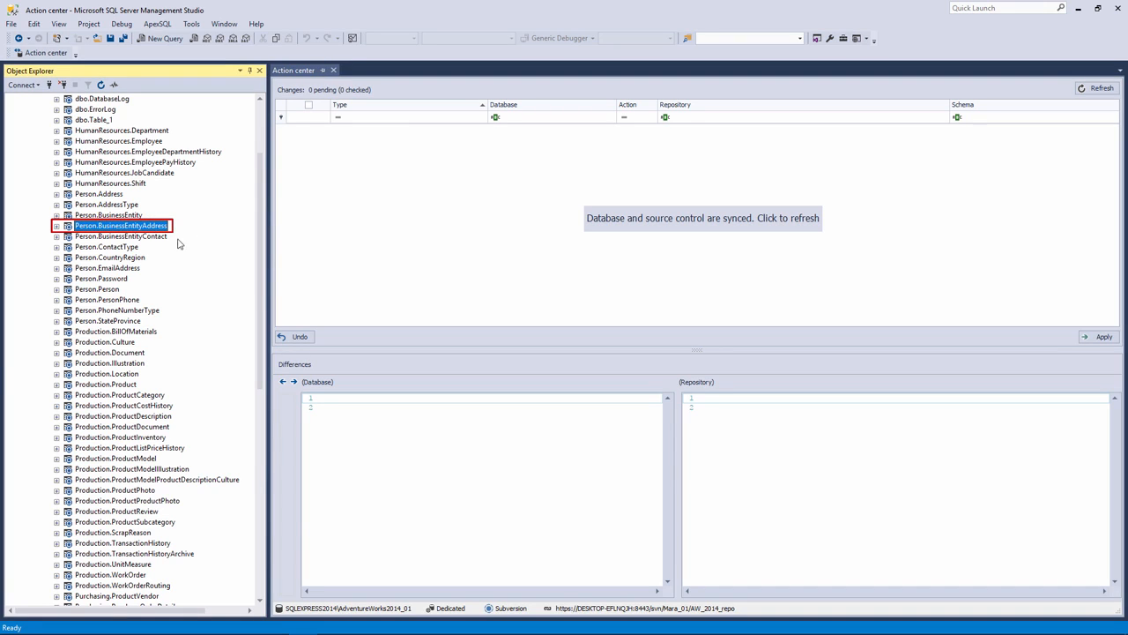
{"action": "right_click", "coordinate": [162, 232]}
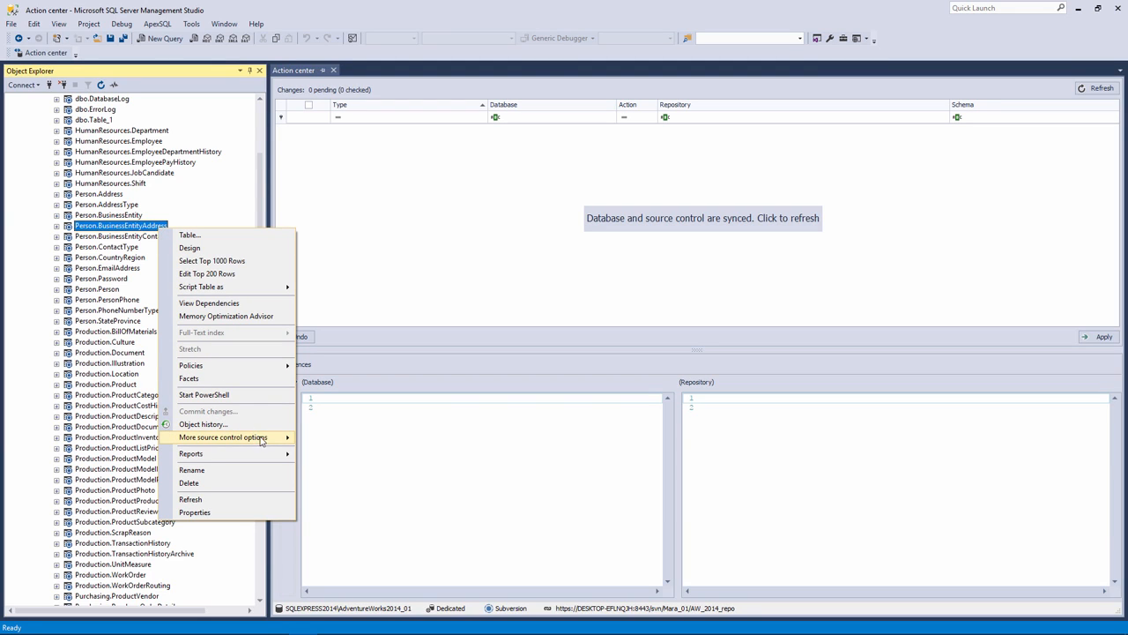
{"action": "mouse_move", "coordinate": [263, 441]}
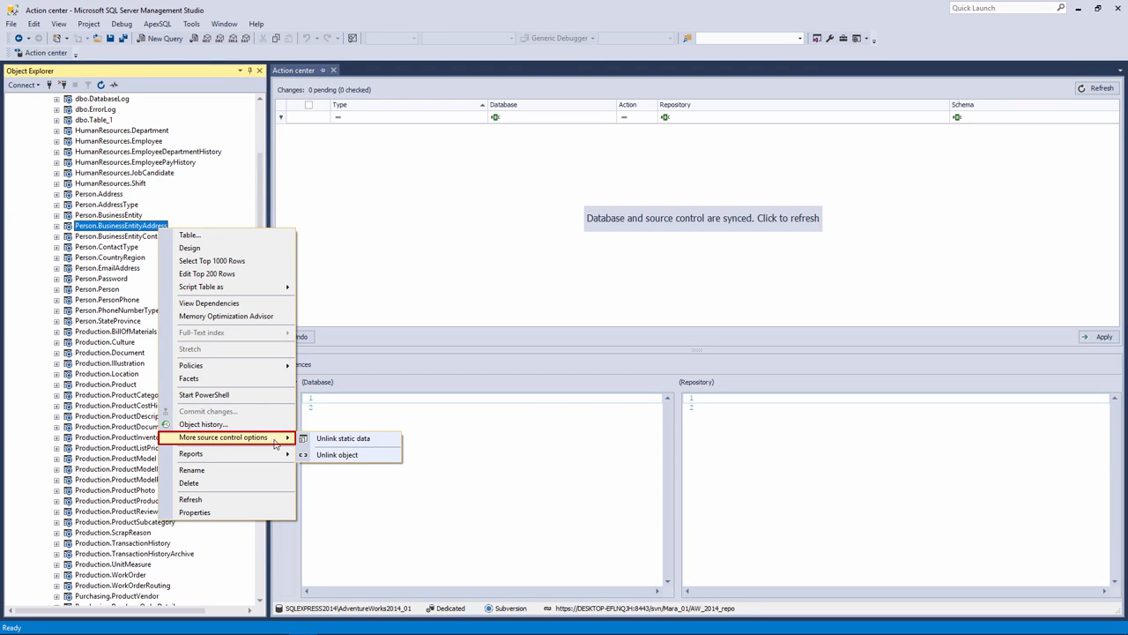
{"action": "left_click", "coordinate": [371, 445]}
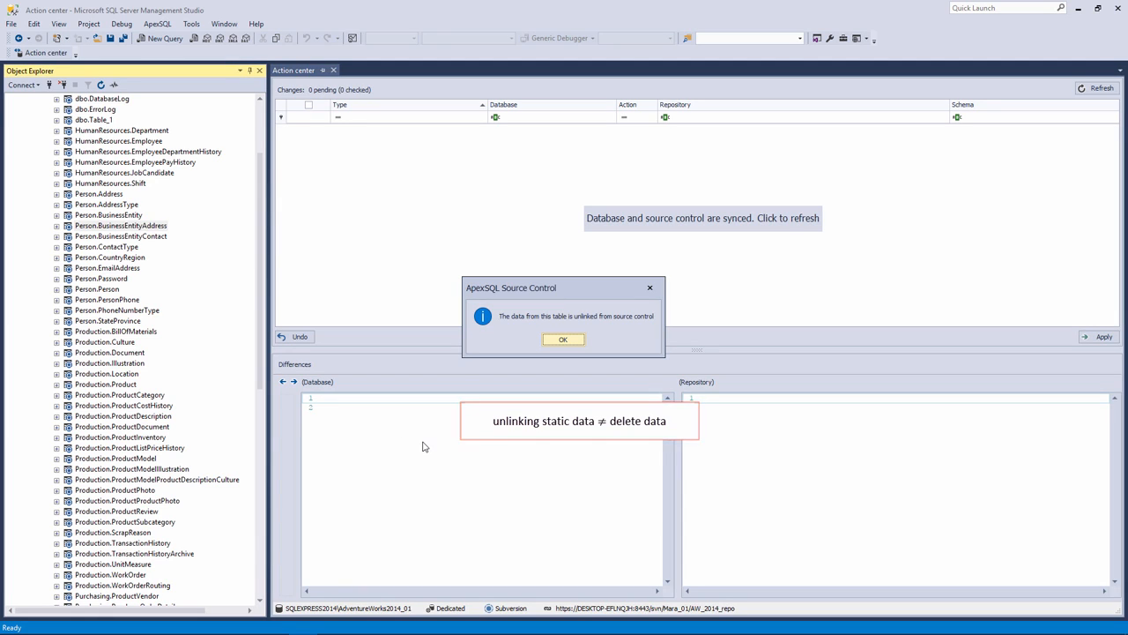
{"action": "left_click", "coordinate": [564, 341]}
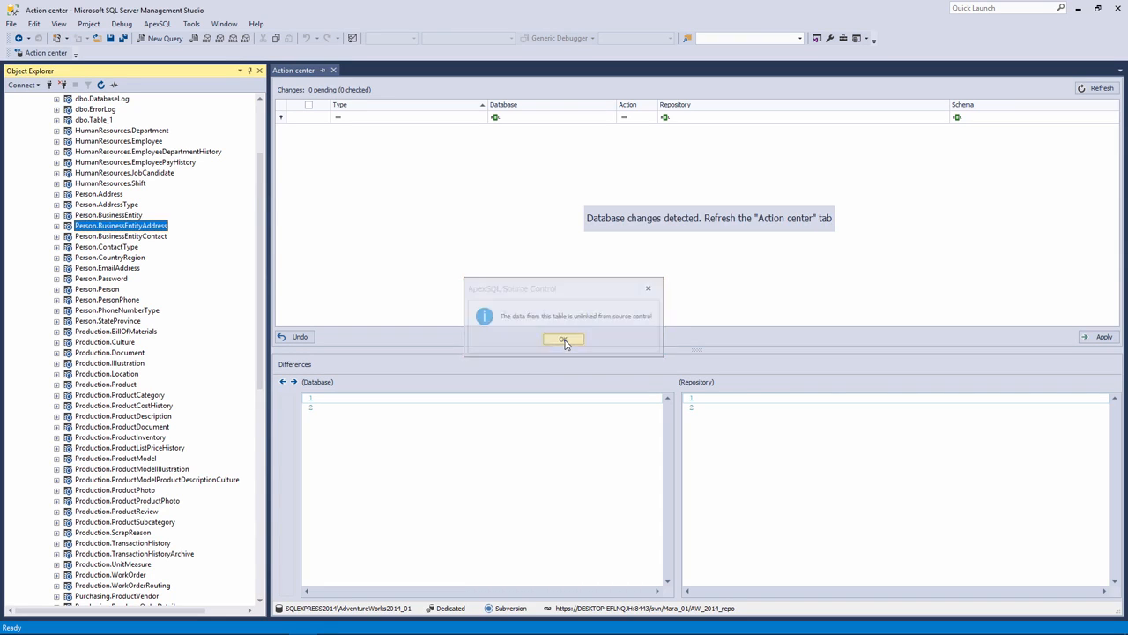
- Refresh the Action center and apply the removal of the BusinessEntityAddress static data to the repository
{"action": "left_click", "coordinate": [699, 227]}
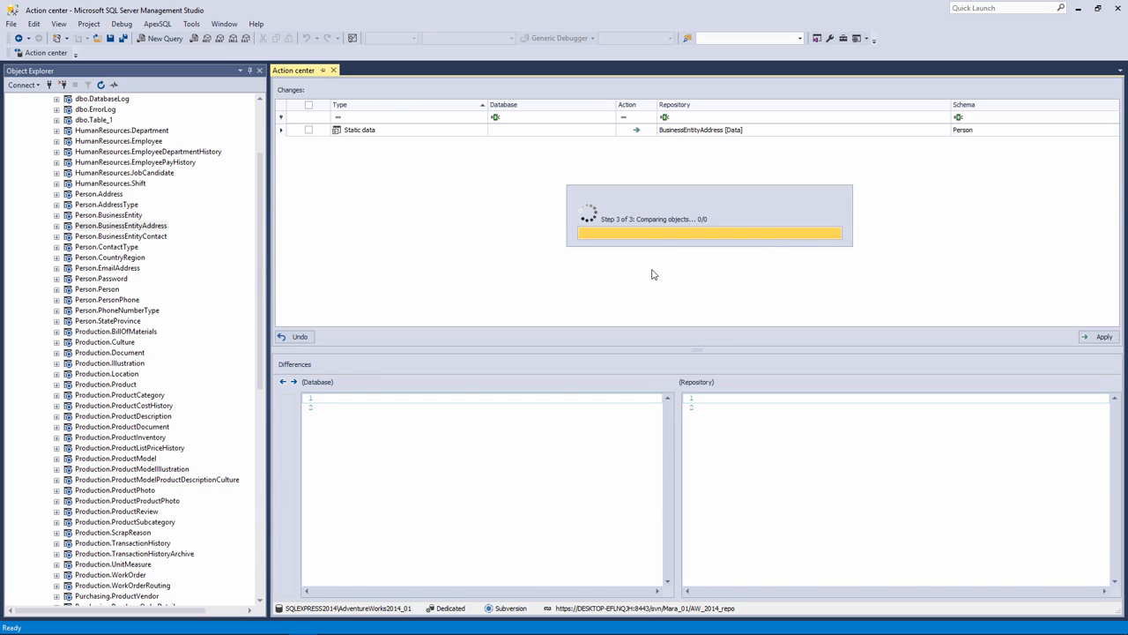
{"action": "left_click", "coordinate": [307, 130]}
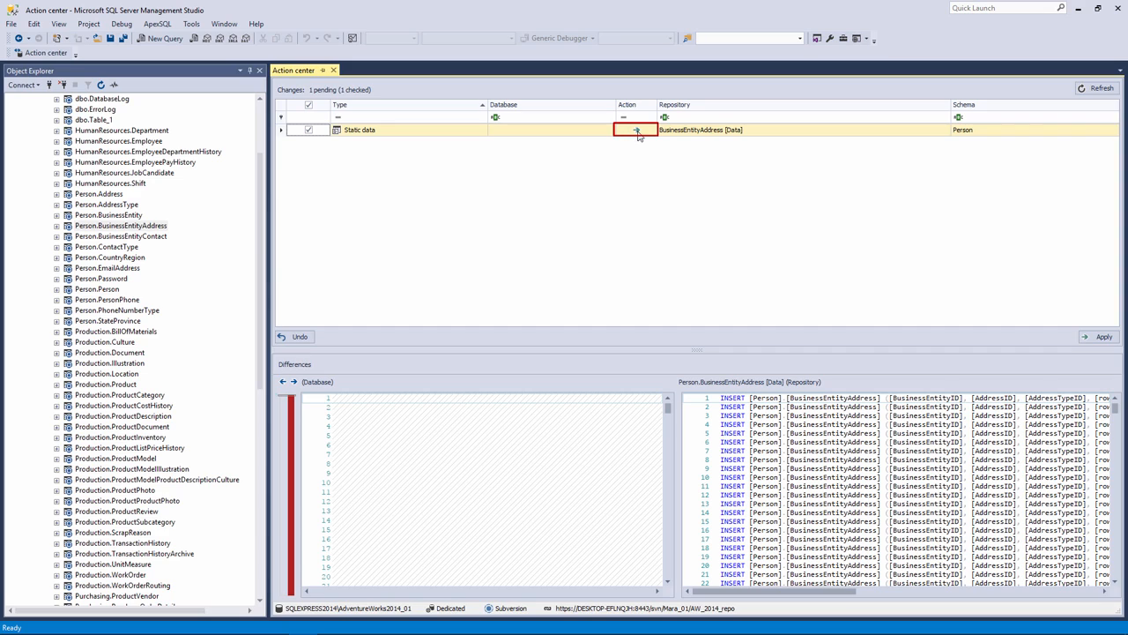
{"action": "left_click", "coordinate": [1100, 340]}
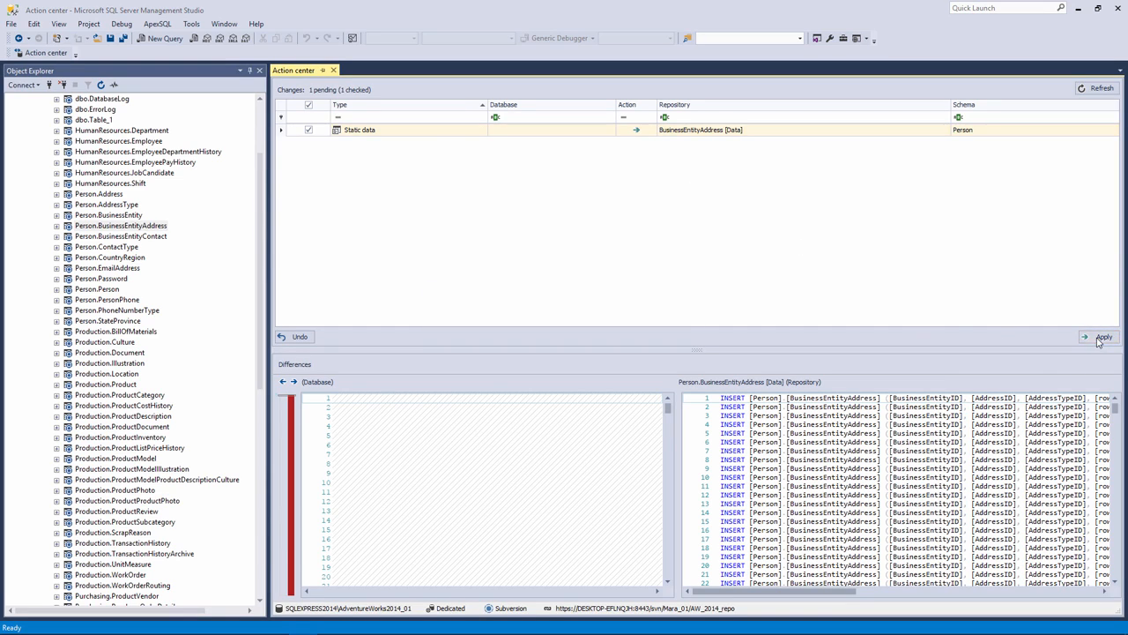